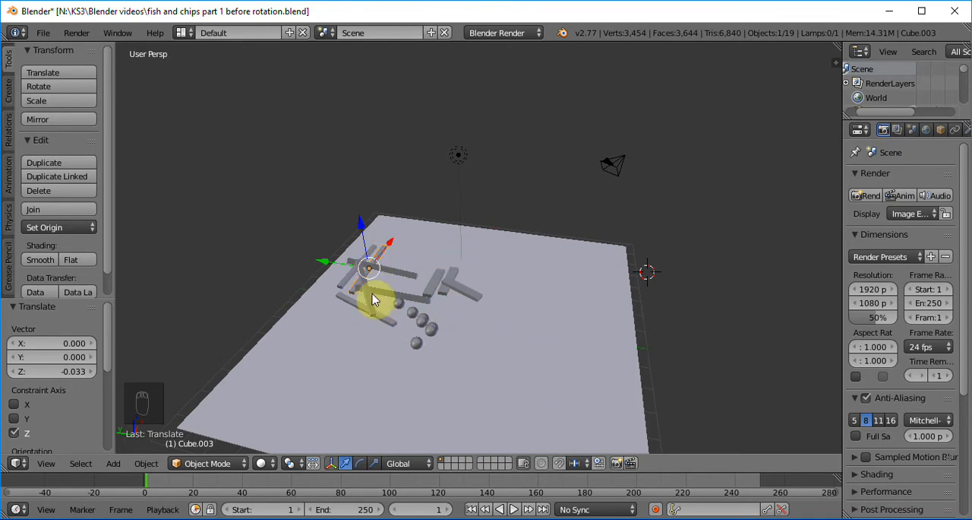
Select all seven spheres on the plane together and apply smooth shading.
right_click(418, 348)
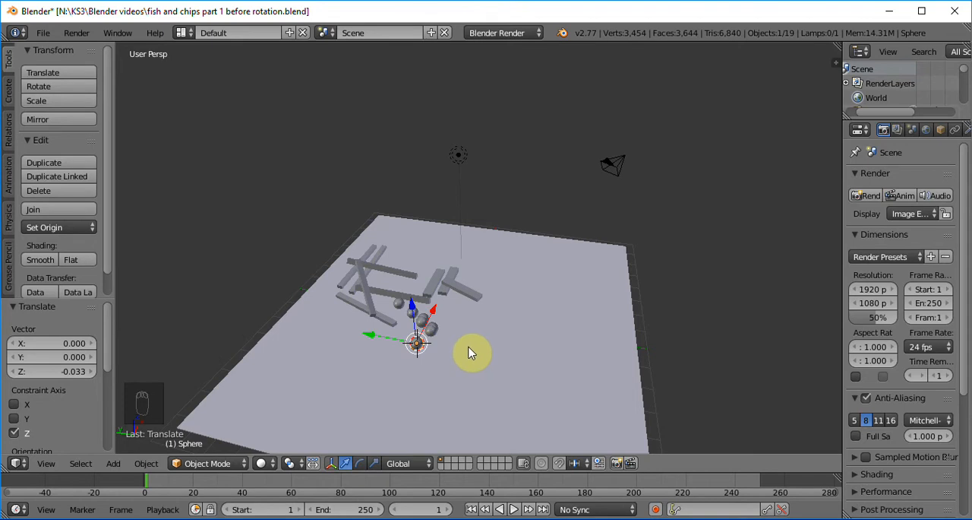
right_click(431, 336)
shift+right_click(424, 325)
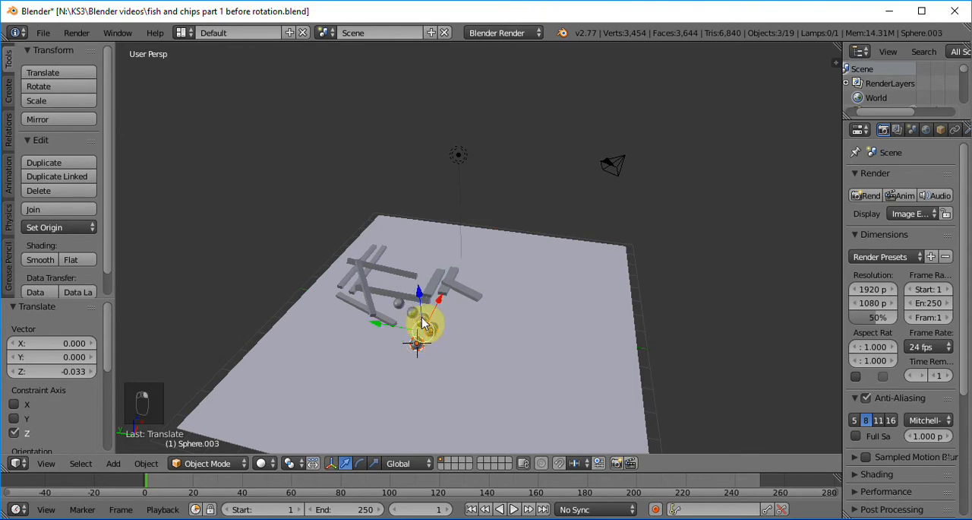
shift+right_click(401, 307)
shift+right_click(399, 304)
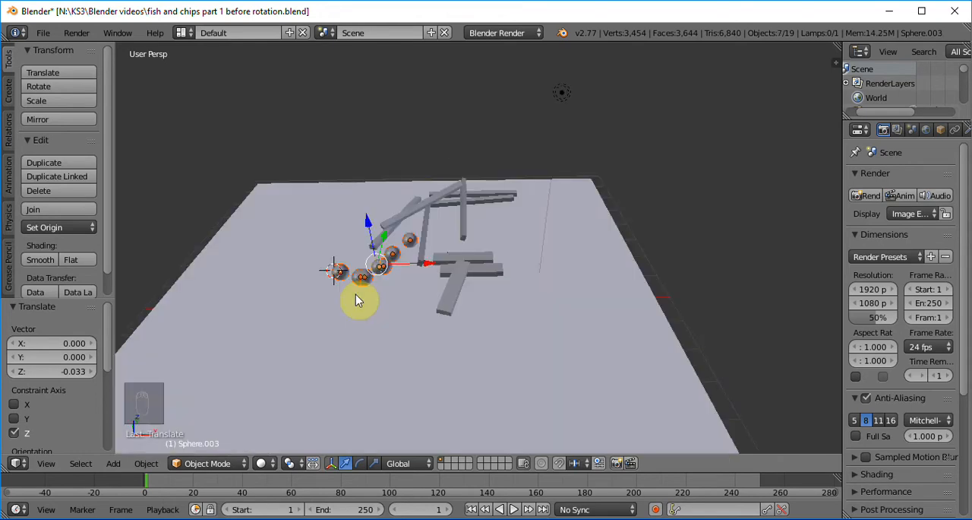
key(KP_Add)
key(KP_Add)
key(KP_Add)
key(KP_Add)
key(KP_Add)
key(KP_Add)
key(KP_Add)
key(KP_Add)
key(KP_Add)
key(KP_Add)
key(KP_Add)
key(KP_Add)
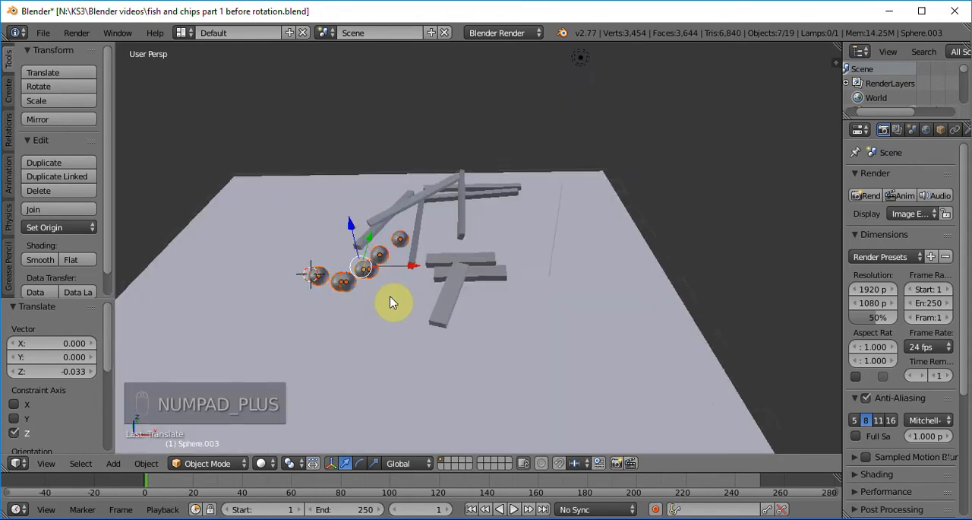
key(KP_Add)
key(KP_Add)
key(KP_Add)
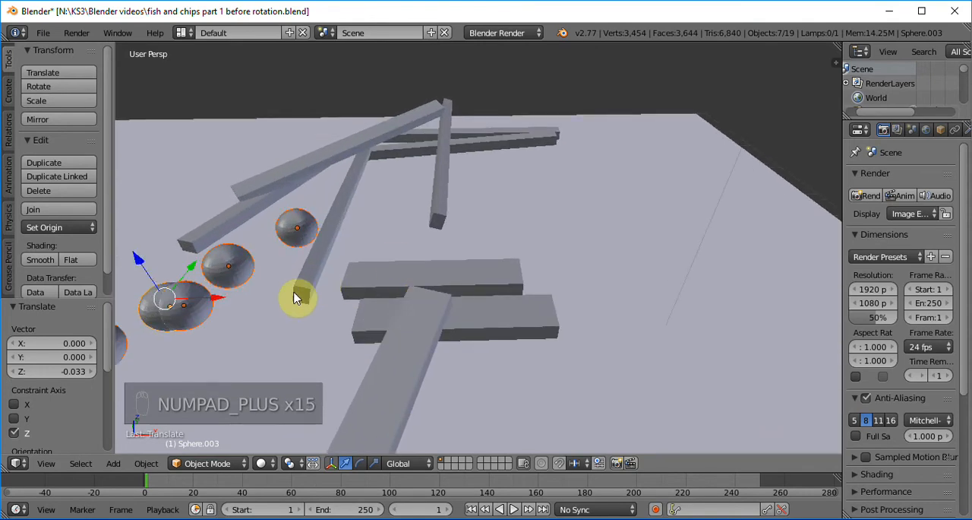
middle_drag(275, 334, 333, 336)
scroll(262, 344, down, 6)
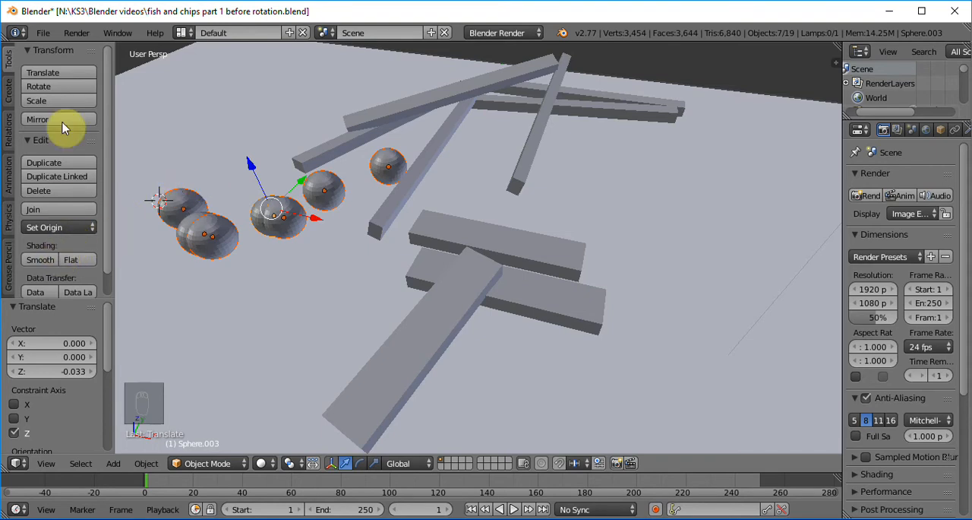
click(39, 259)
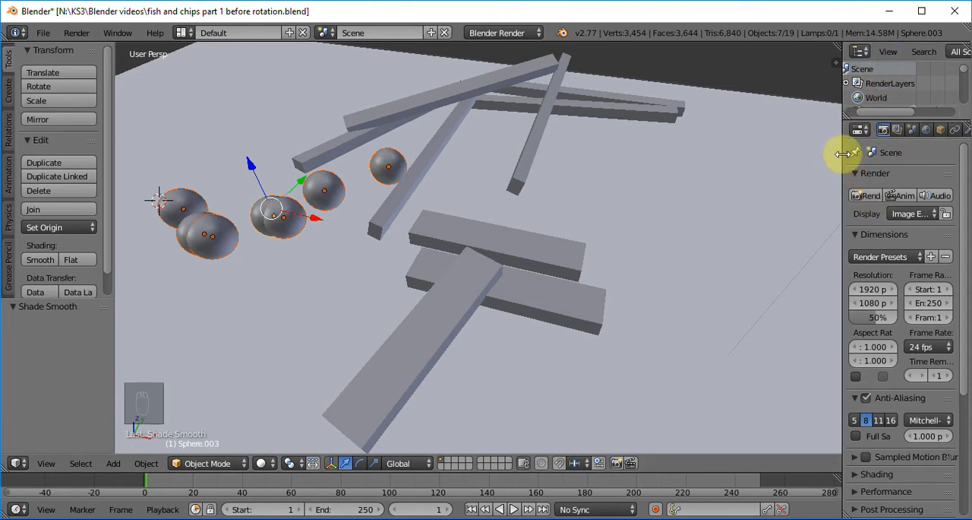
Widen the properties area and give the active sphere a new material with a bright green diffuse colour.
drag(844, 153, 742, 153)
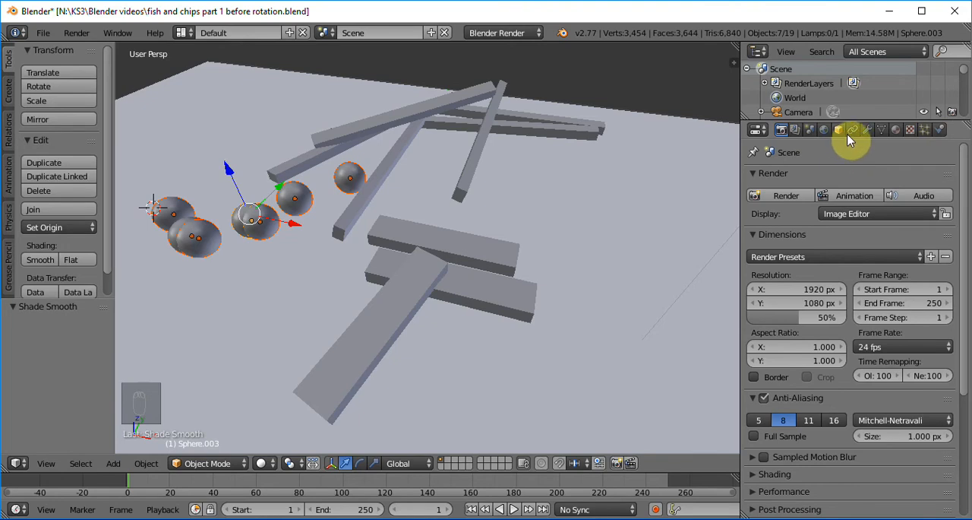
click(896, 132)
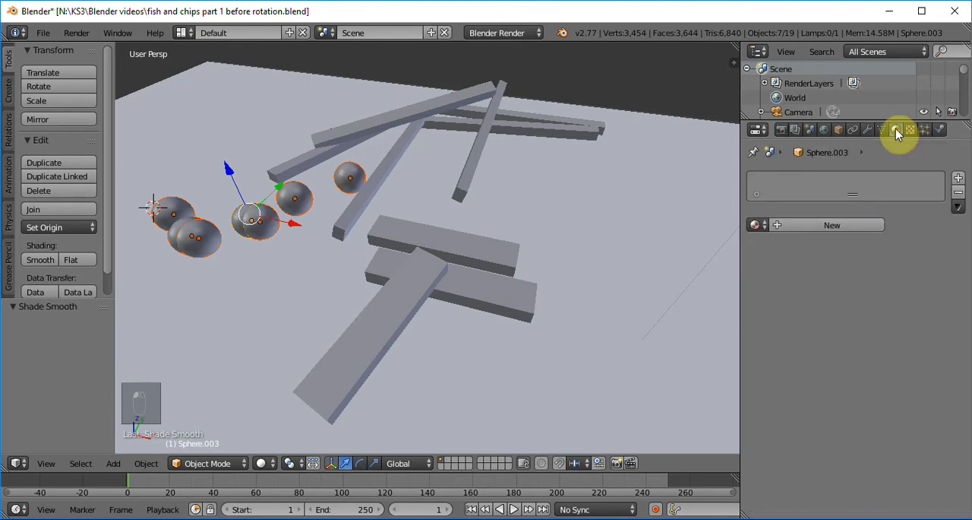
click(802, 225)
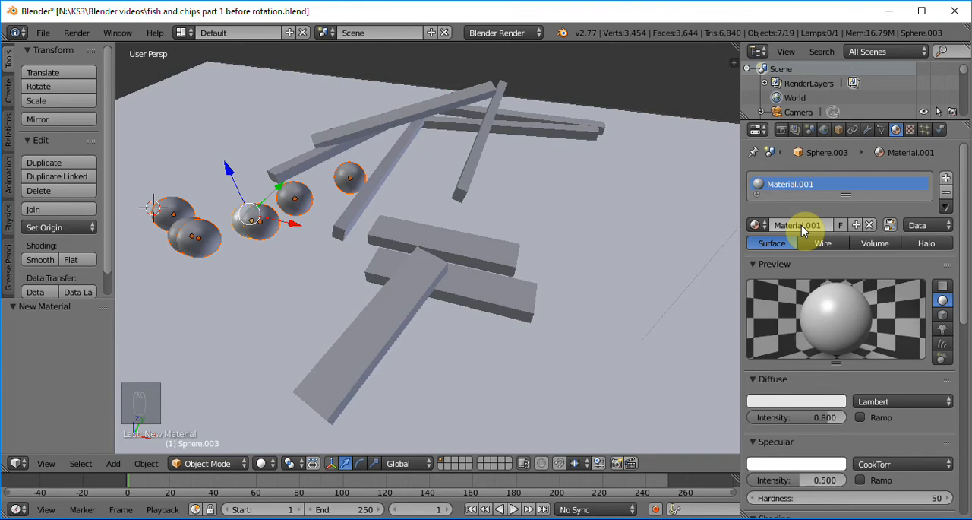
click(794, 403)
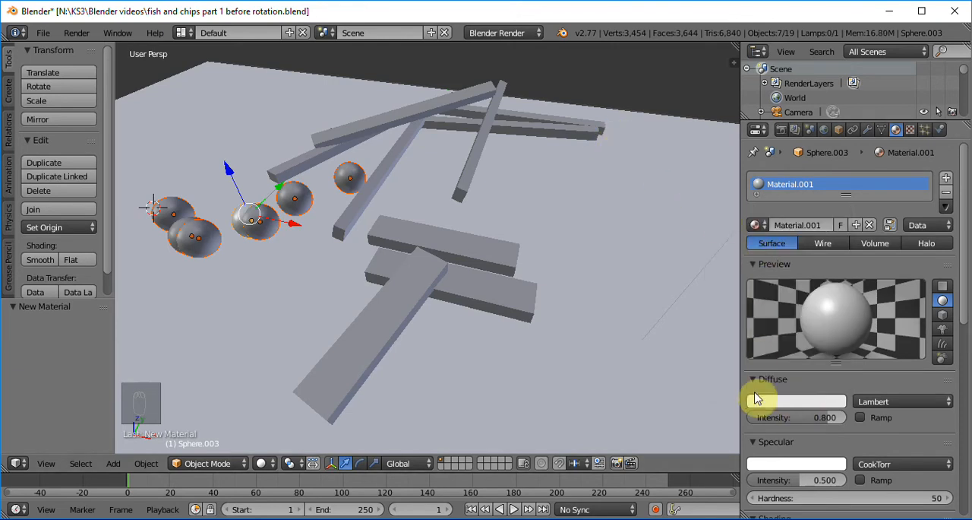
click(764, 399)
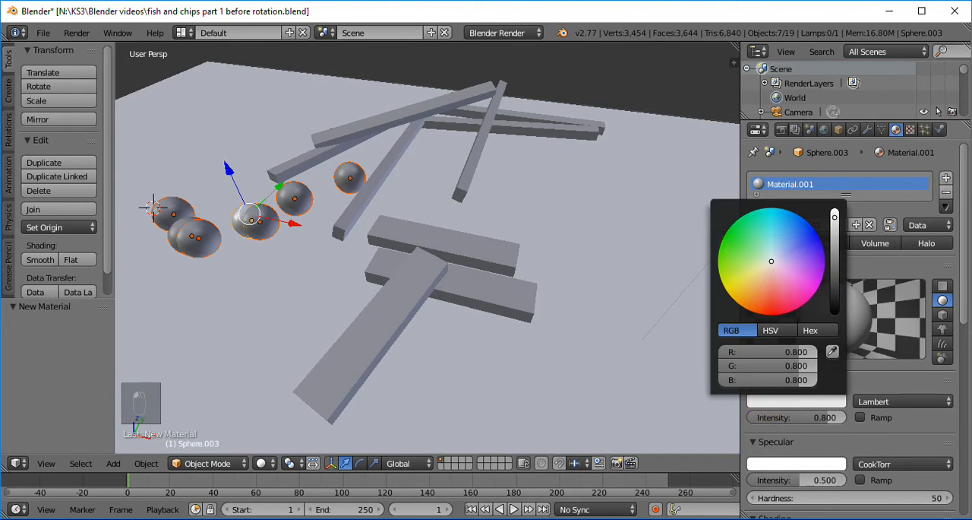
click(738, 238)
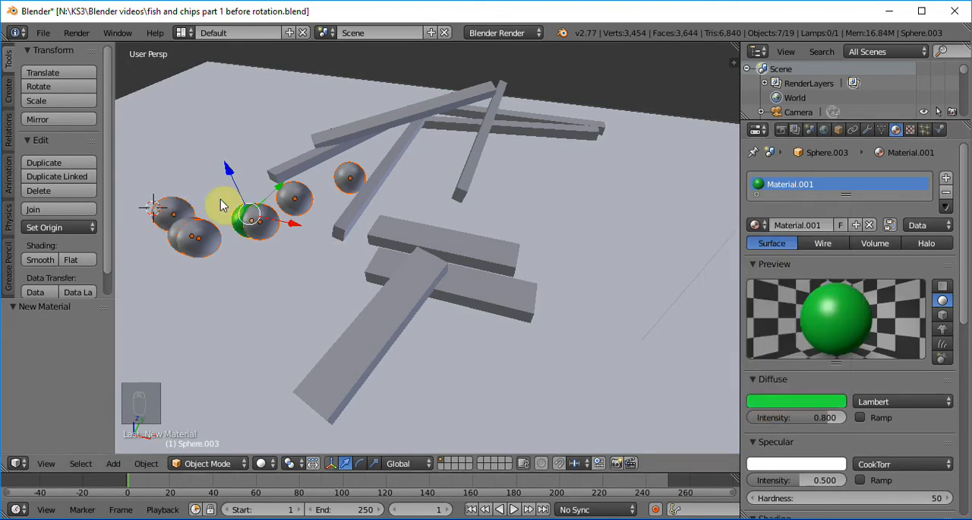
Select only the single grey sphere next to the overlapping pair with the green one and give it a new green diffuse material.
right_click(265, 227)
click(485, 211)
right_click(253, 219)
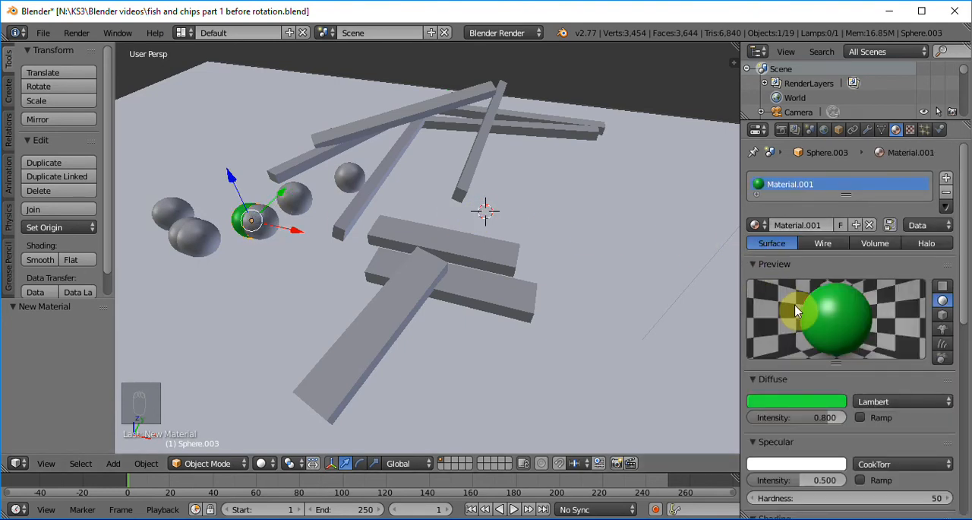
right_click(291, 192)
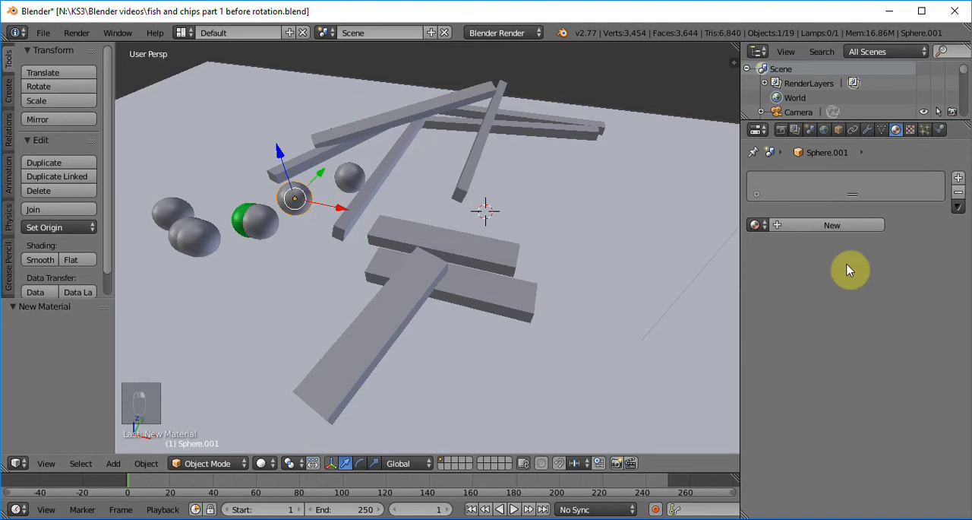
click(830, 225)
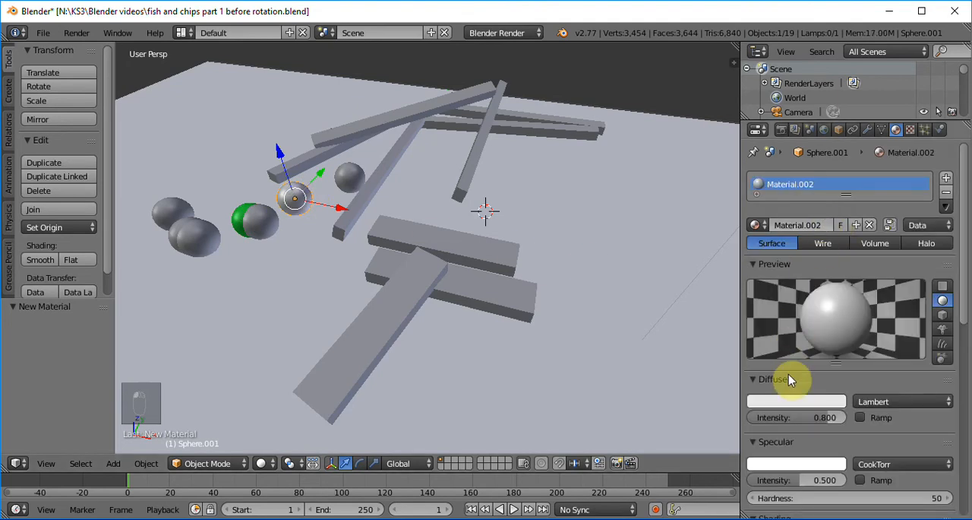
click(770, 401)
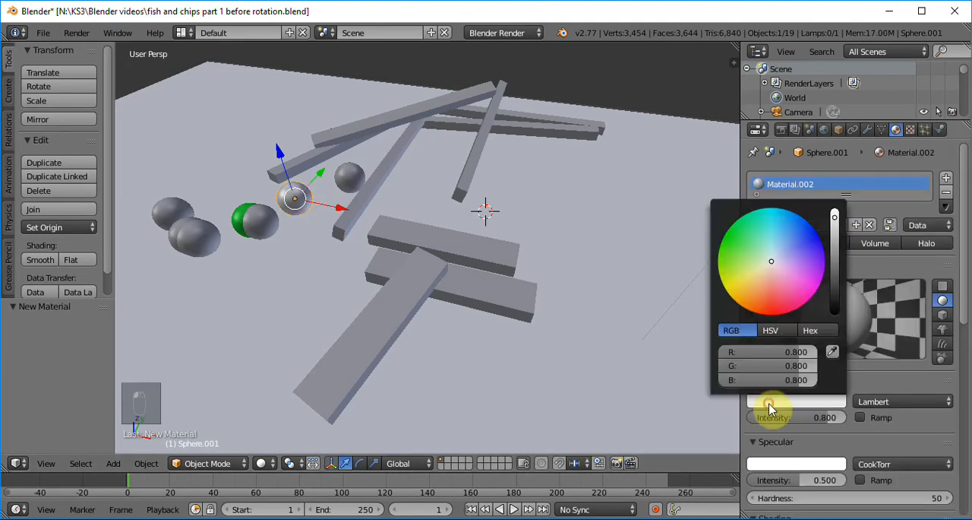
click(735, 243)
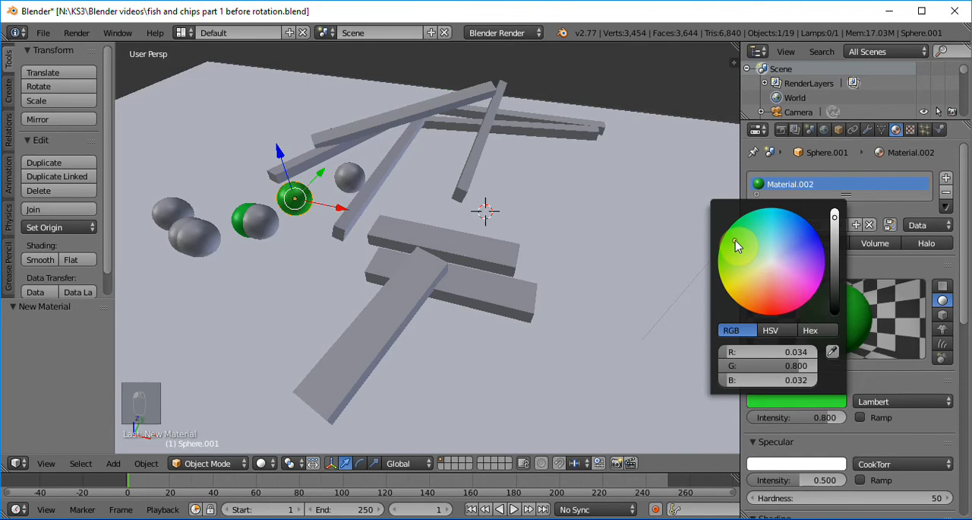
Give the grey sphere overlapping the first green sphere its own new material with a green diffuse colour.
right_click(256, 224)
click(810, 225)
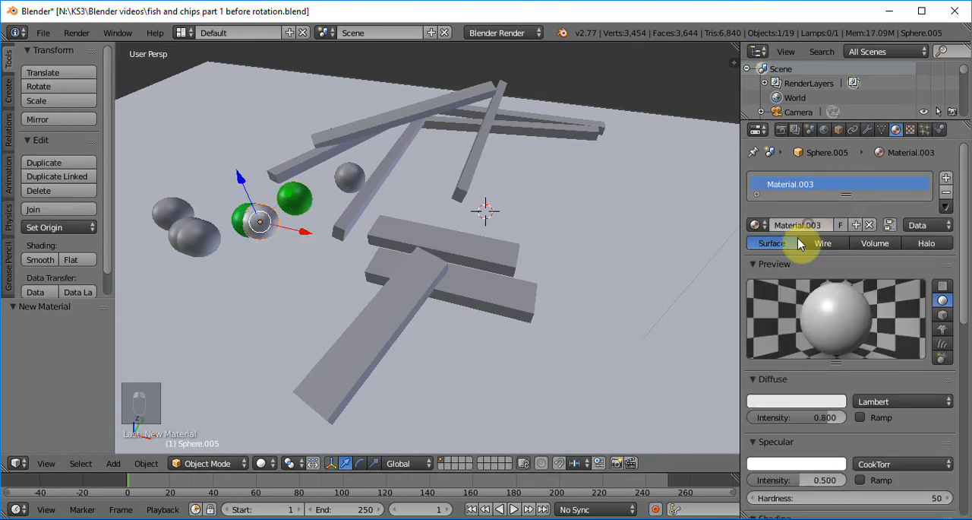
click(783, 404)
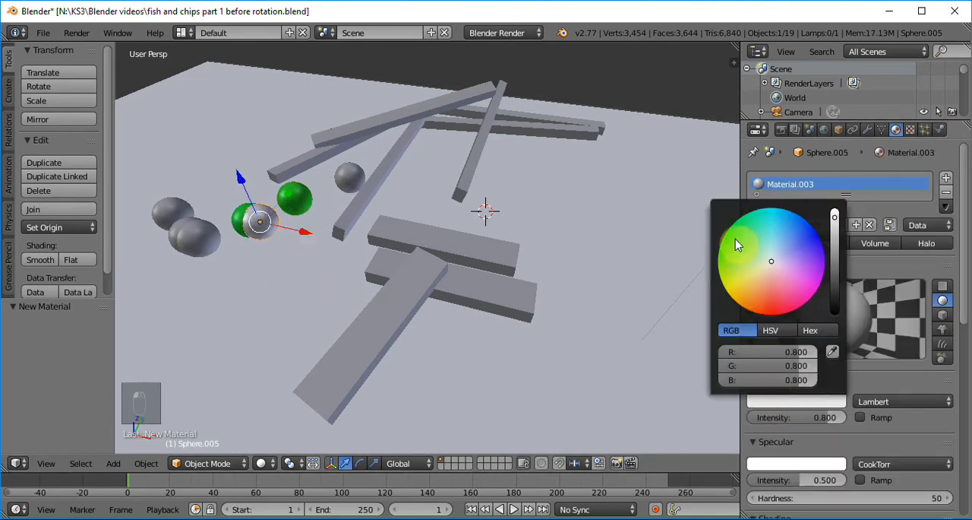
click(739, 245)
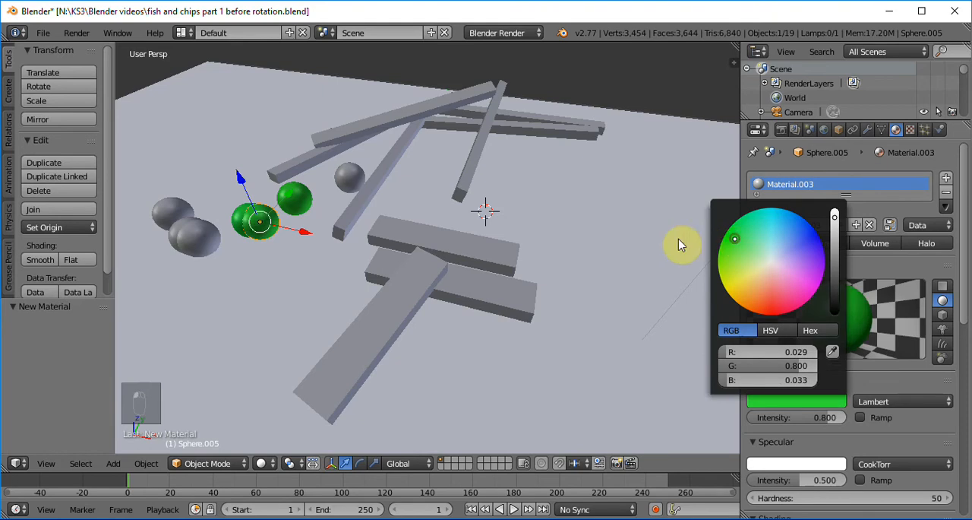
Give the grey sphere nearest the thin bars a new material with a yellow-green diffuse colour.
right_click(347, 185)
click(791, 225)
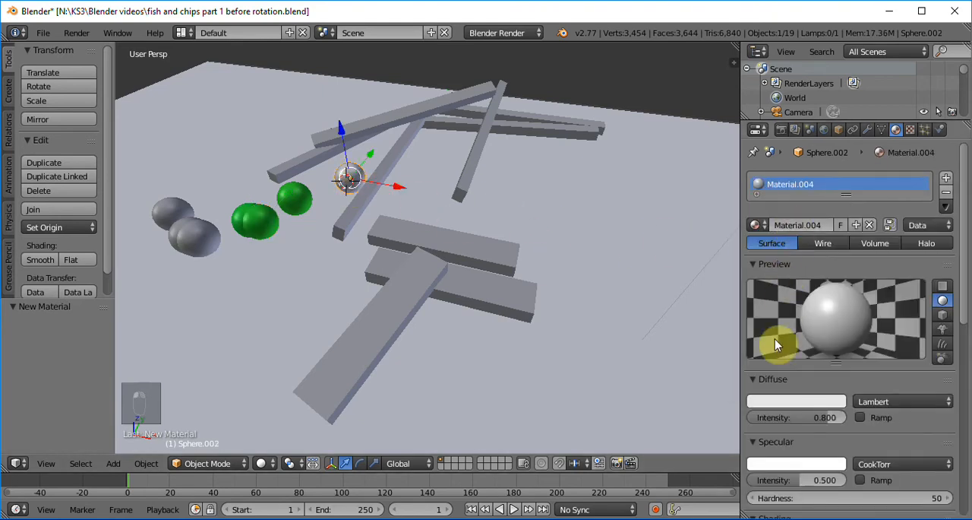
click(760, 401)
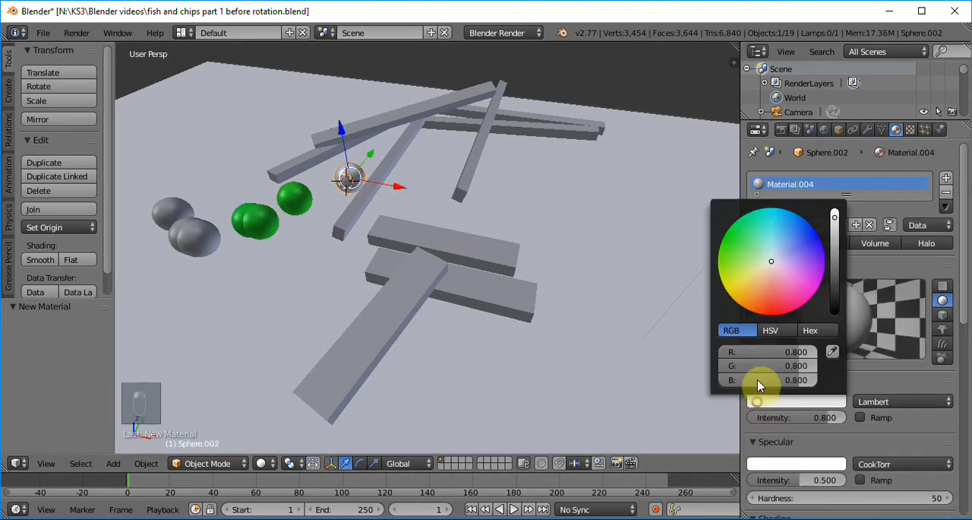
click(728, 270)
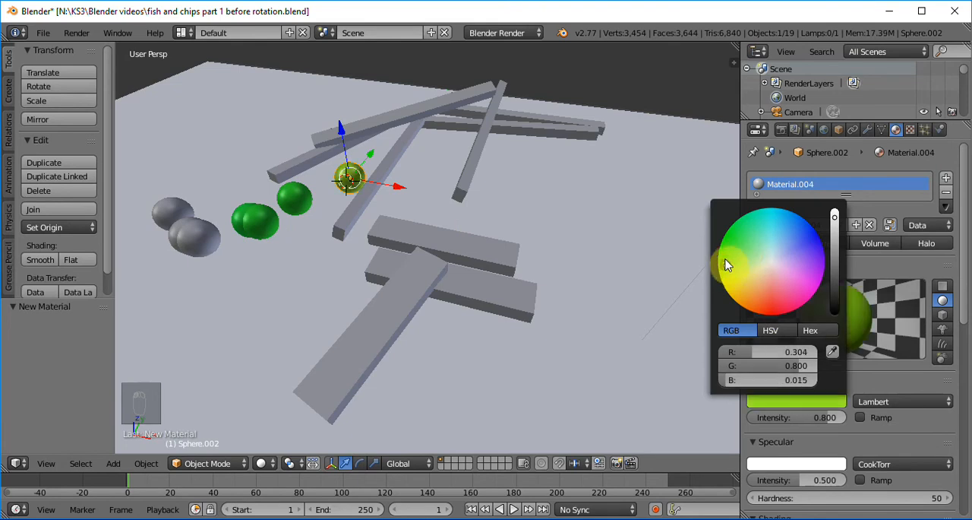
Give the front sphere of the overlapping grey pair a new material with a light green diffuse colour.
right_click(201, 240)
click(802, 222)
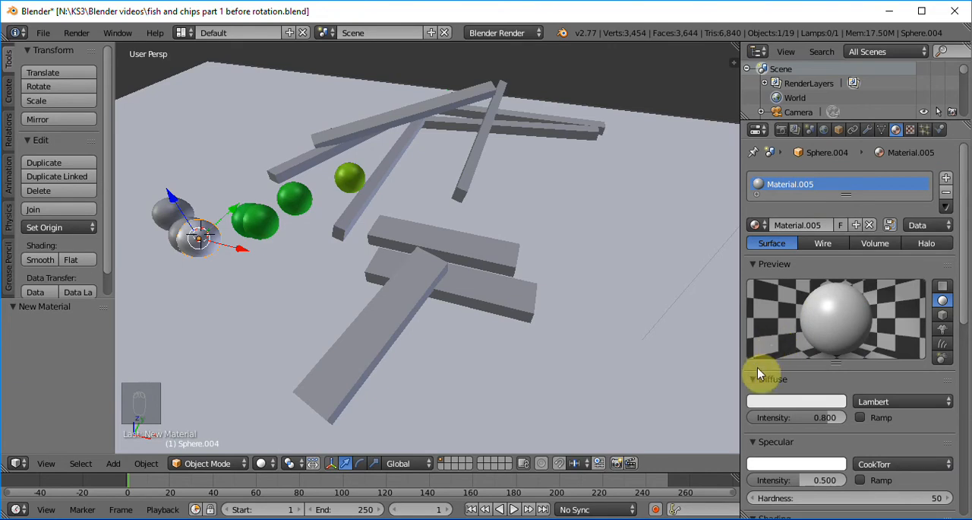
click(790, 401)
click(745, 265)
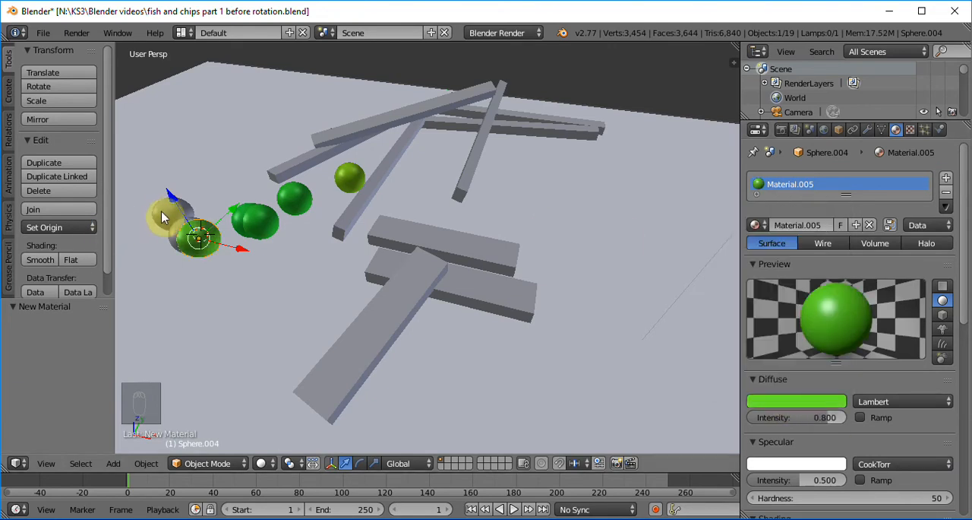
Give the outermost grey sphere, farthest from the bars, a new material with a slightly yellowish green diffuse colour.
right_click(161, 216)
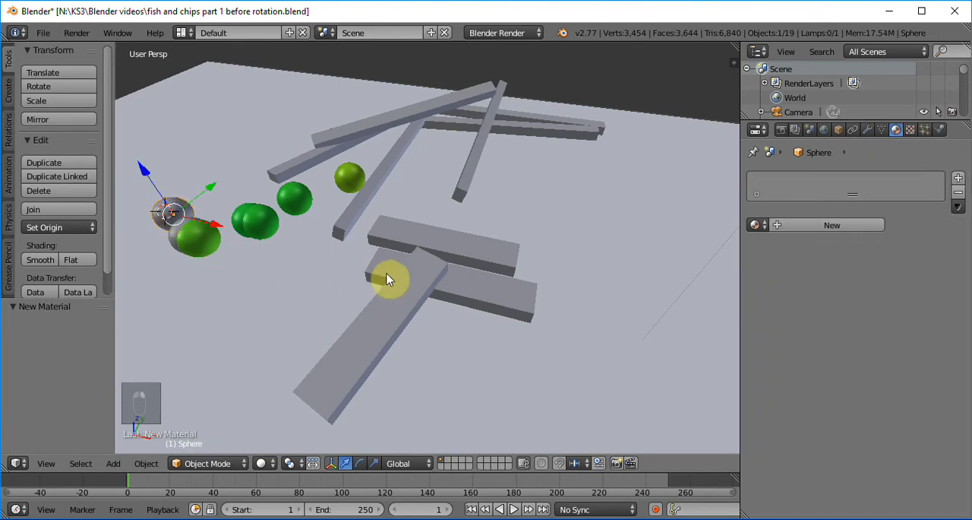
click(852, 224)
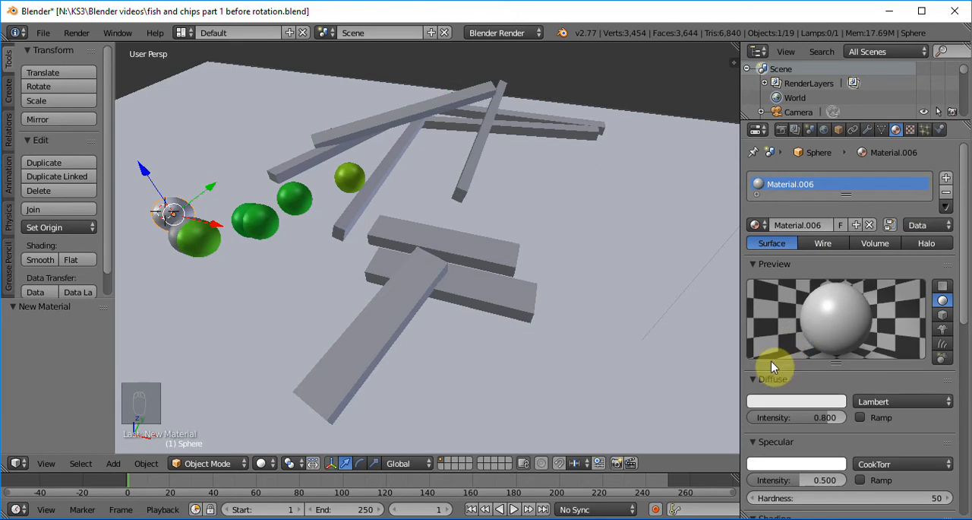
click(835, 401)
click(734, 271)
Give the last grey sphere, behind the light green one, a new material with a green diffuse colour.
right_click(174, 236)
click(808, 228)
click(781, 401)
click(751, 229)
drag(751, 229, 743, 241)
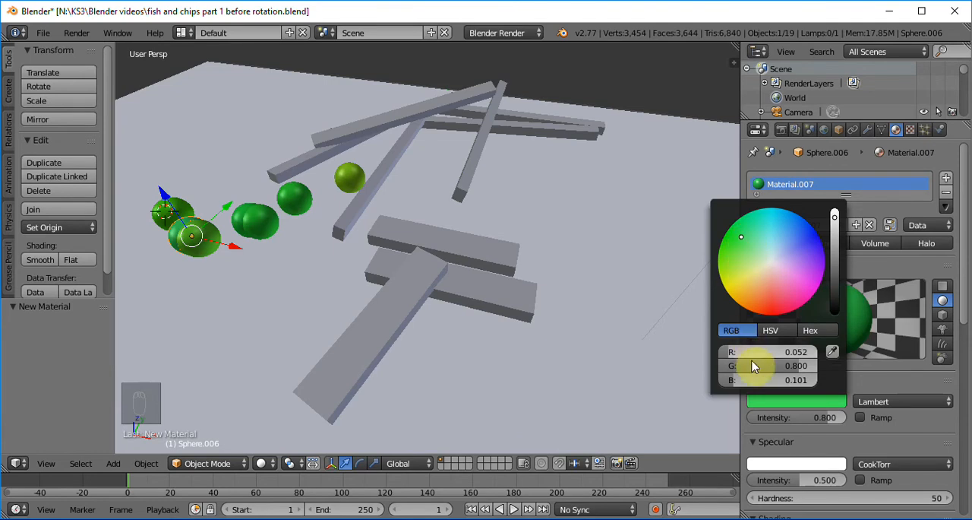
Darken that sphere's diffuse colour to a deep green, about R 0.023, G 0.351, B 0.009.
click(835, 217)
drag(835, 218, 835, 247)
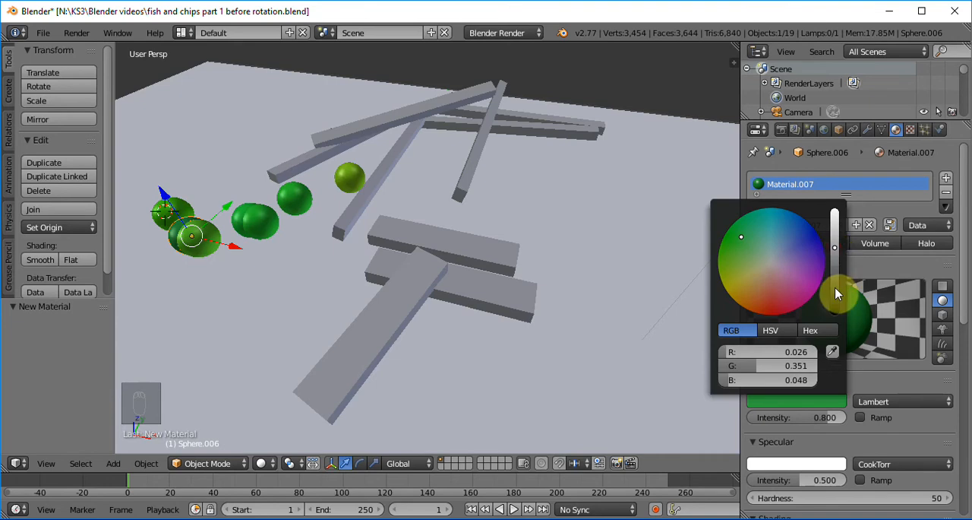
click(729, 256)
click(759, 241)
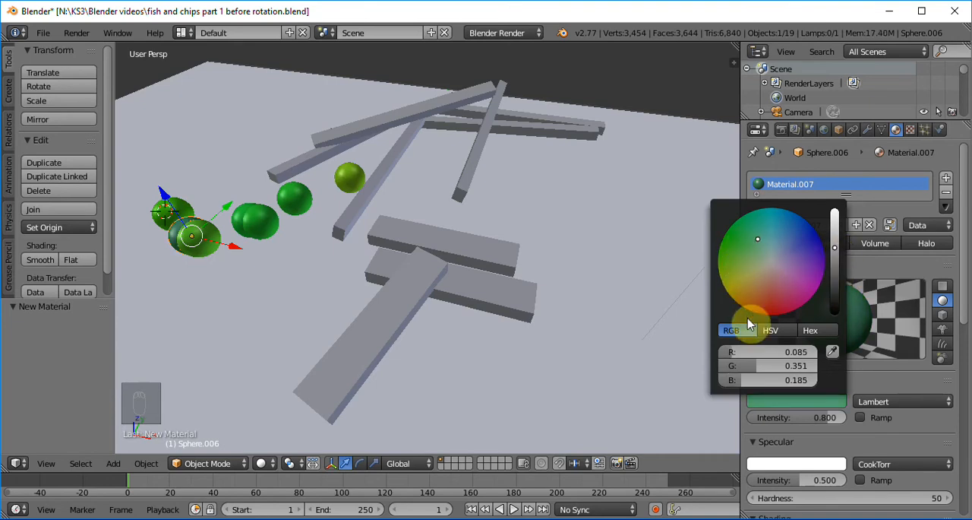
click(729, 244)
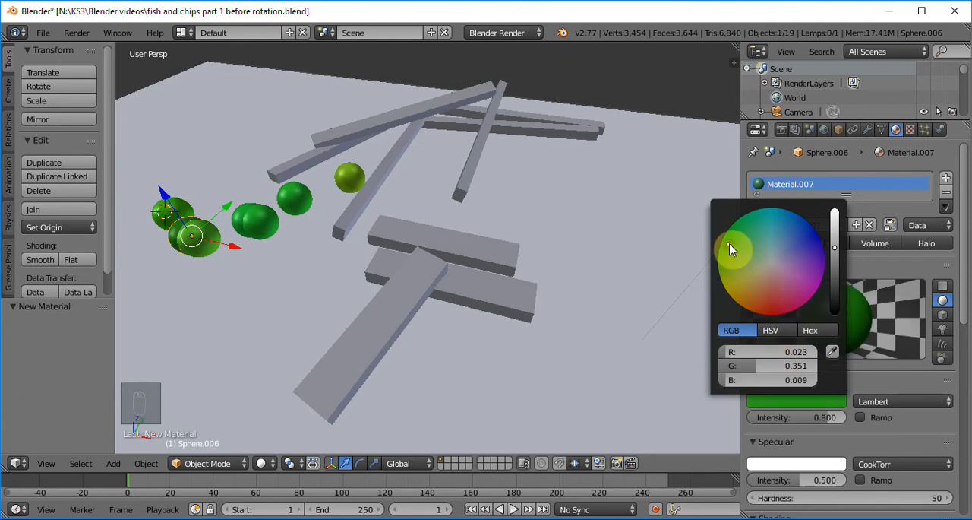
click(631, 389)
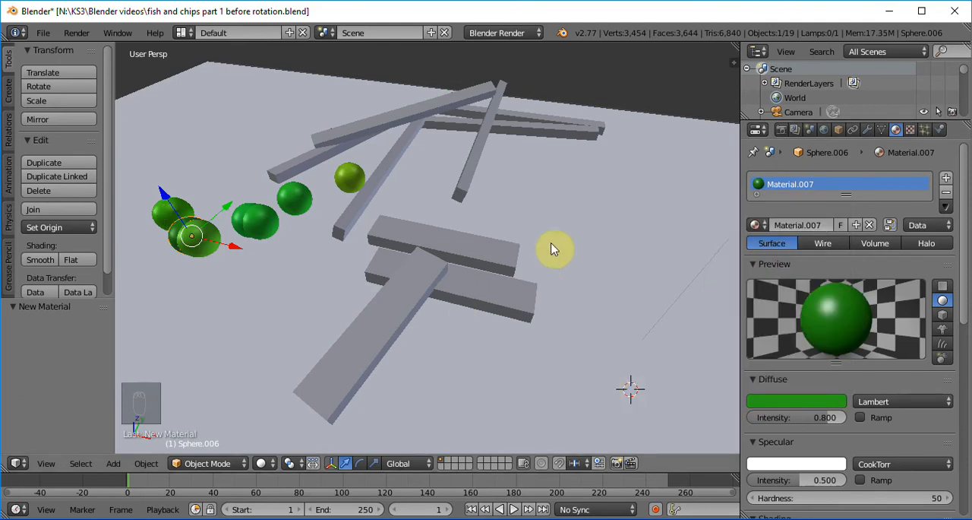
middle_drag(200, 239, 211, 256)
key(KP_Subtract)
key(KP_Subtract)
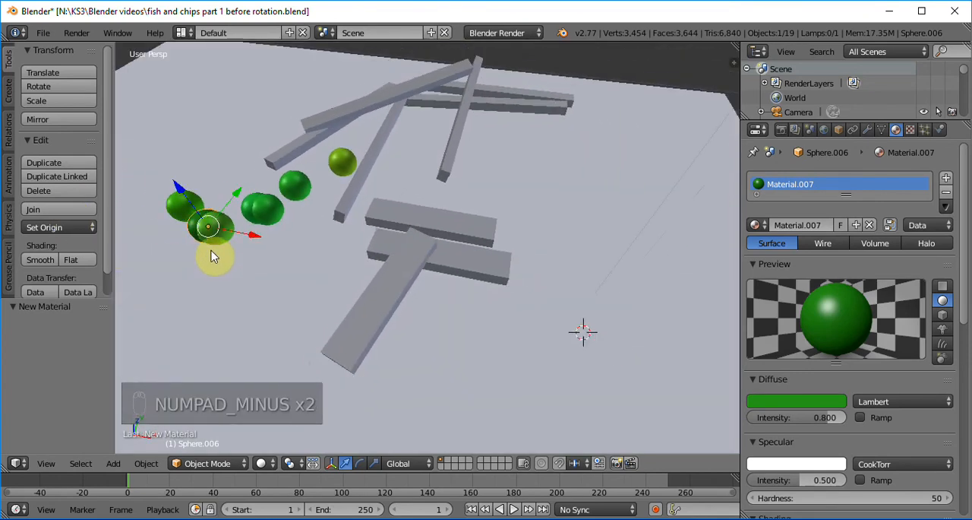
middle_drag(211, 256, 542, 318)
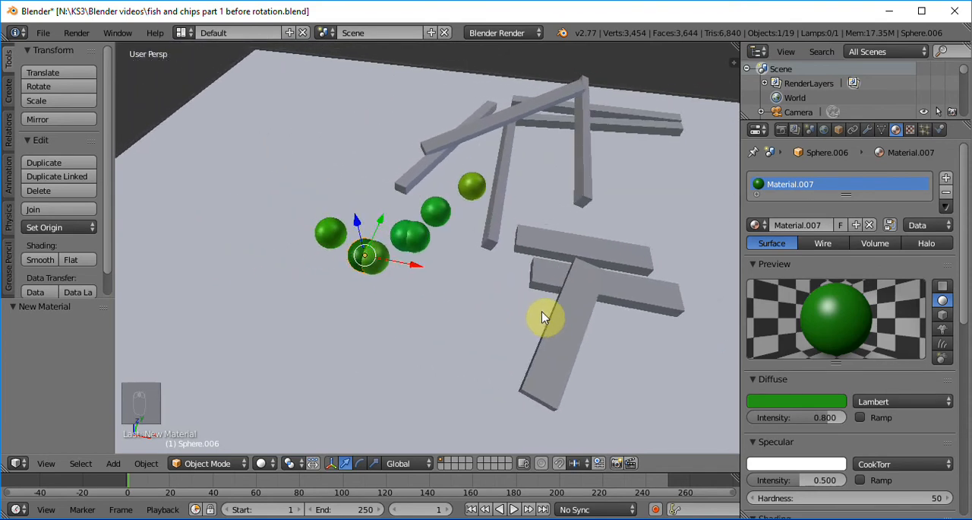
Give the grey bar beside the yellowish green sphere a new material with a golden orange diffuse colour.
right_click(501, 192)
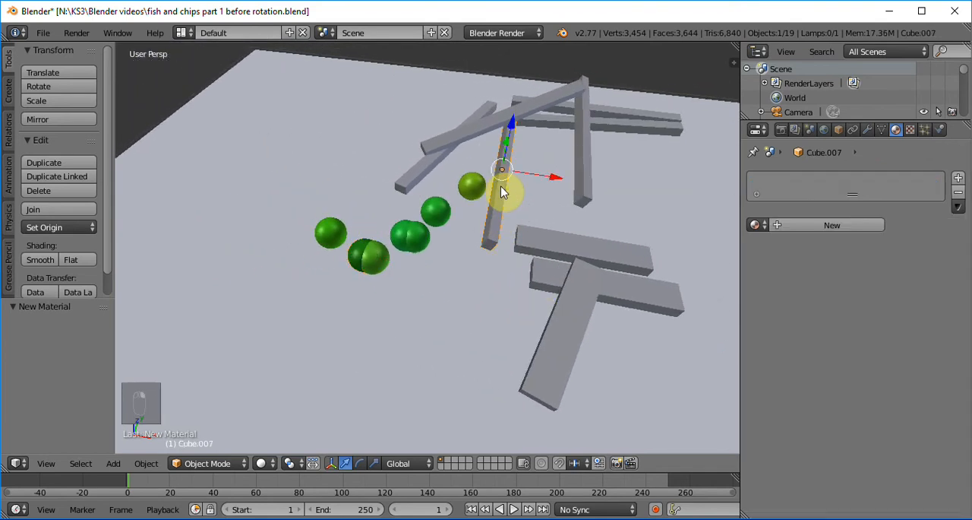
click(828, 224)
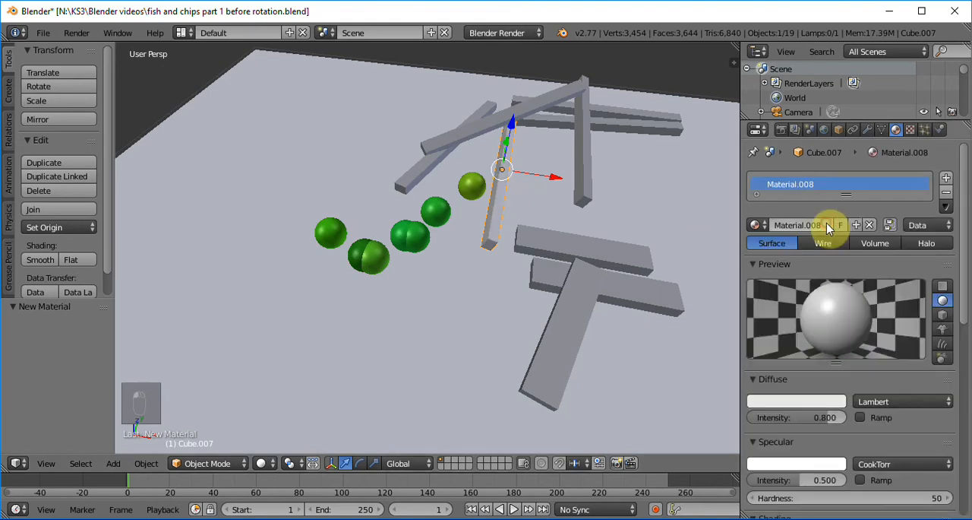
click(784, 403)
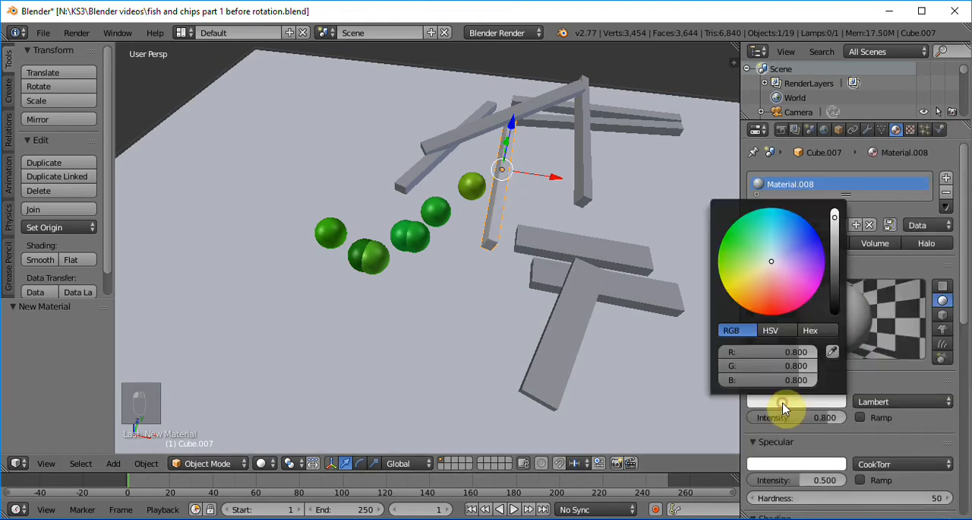
click(754, 278)
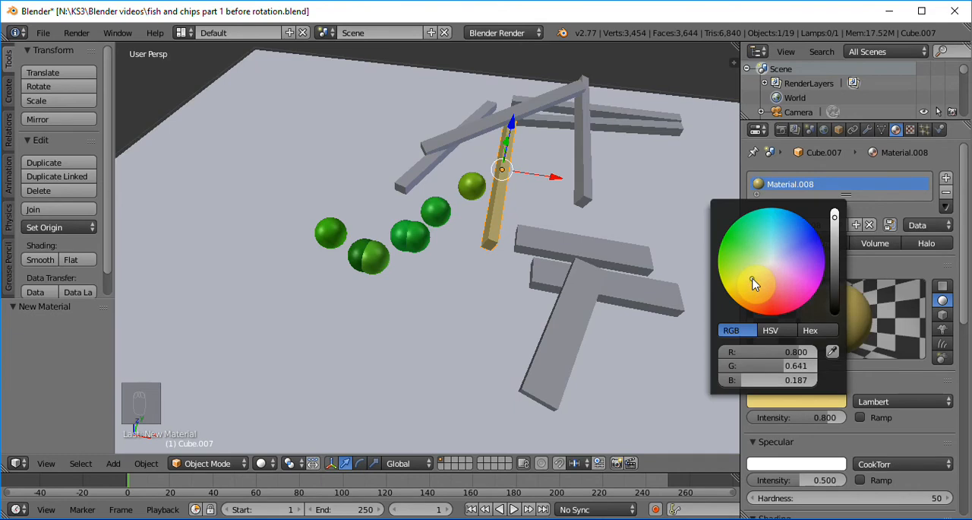
click(738, 281)
click(753, 274)
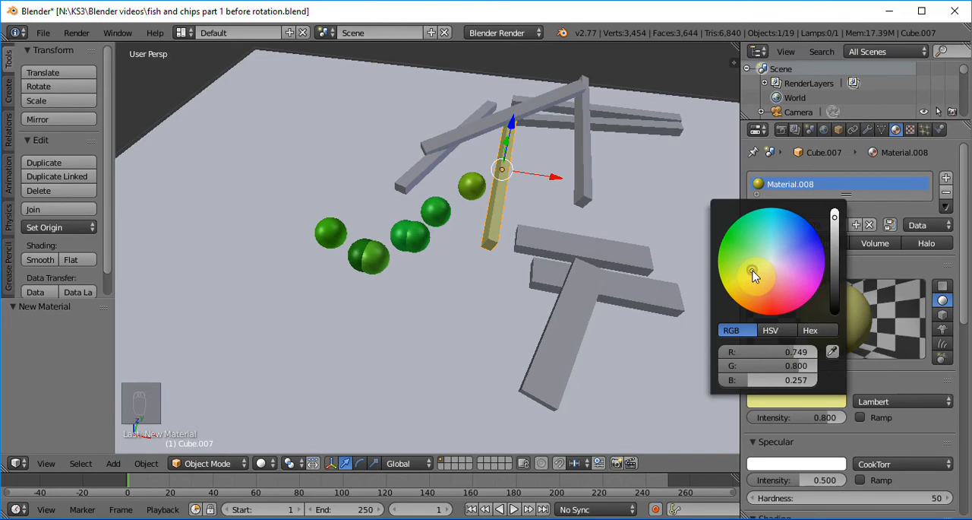
click(753, 278)
click(755, 281)
click(759, 277)
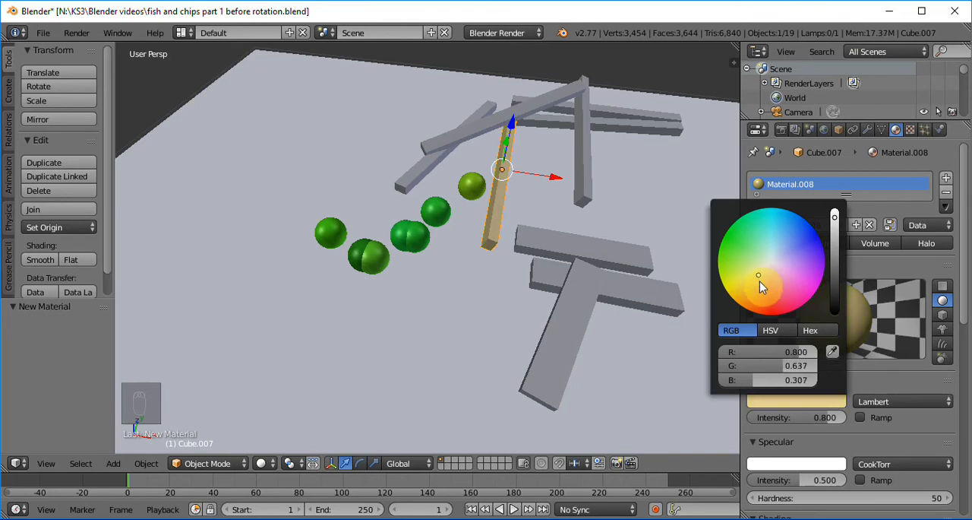
click(757, 290)
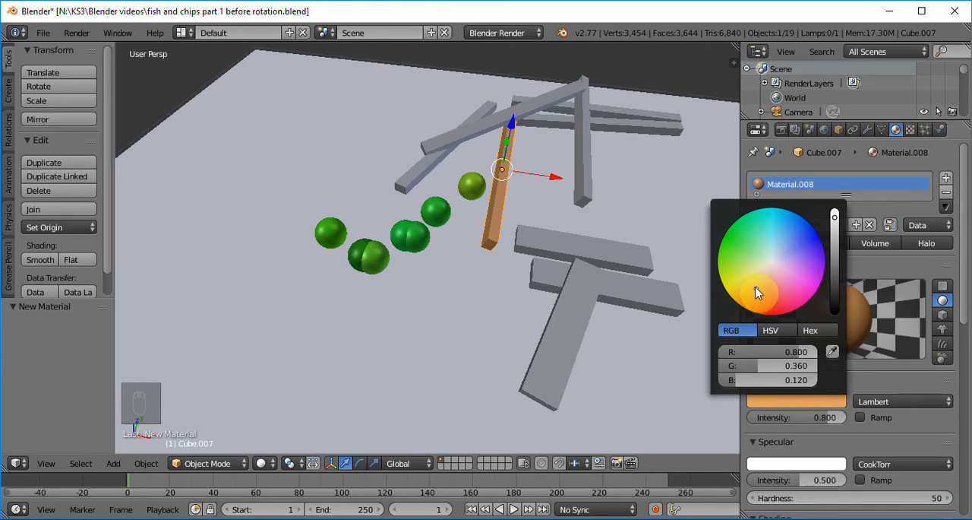
click(752, 286)
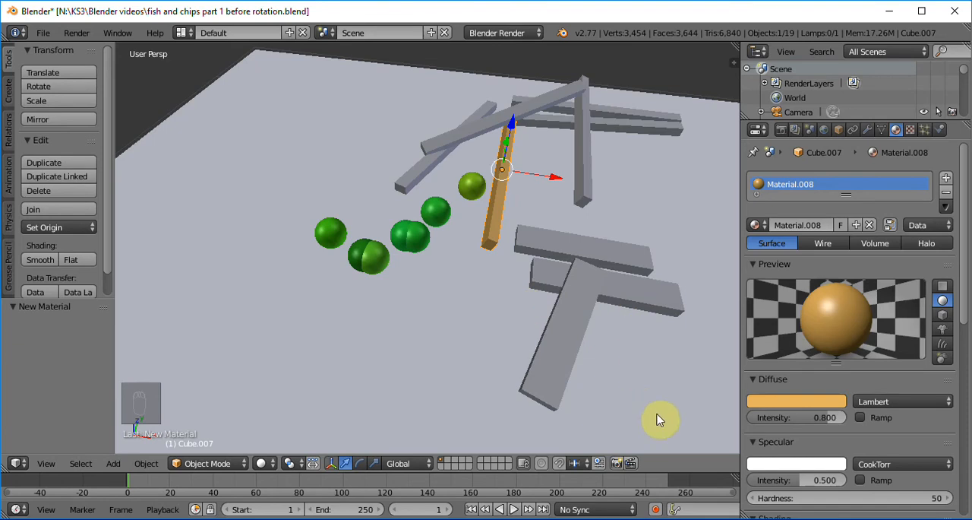
click(797, 408)
Give the separate bar standing parallel to the golden one a new material, sampling its diffuse colour from the golden bar with the eyedropper.
right_click(584, 175)
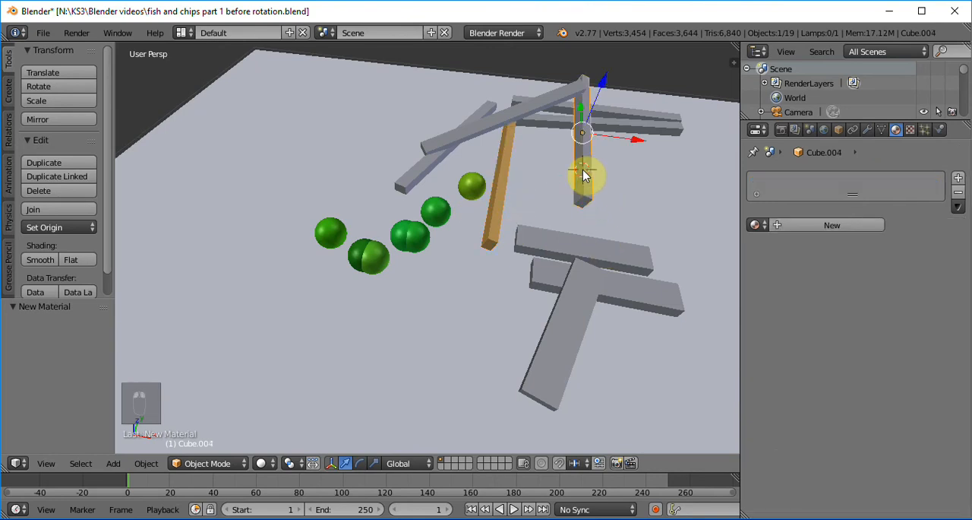
click(798, 226)
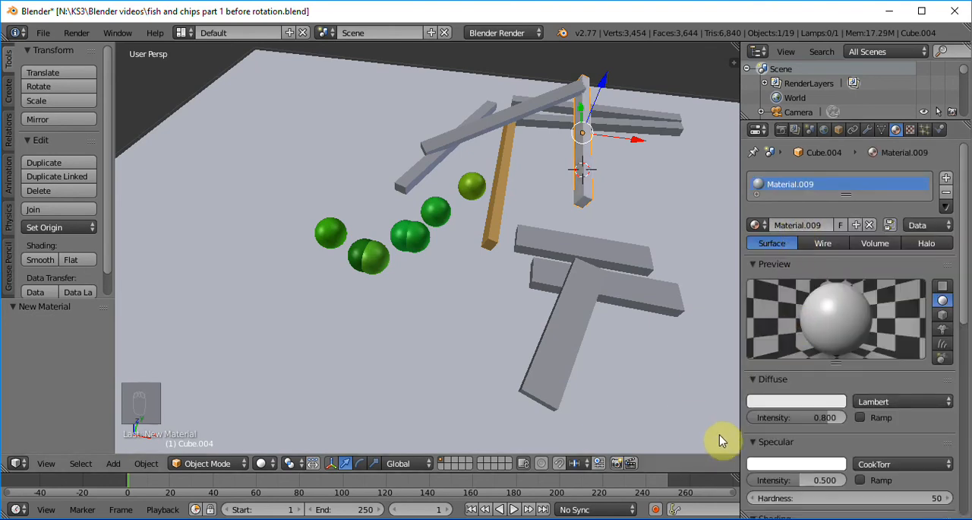
click(758, 402)
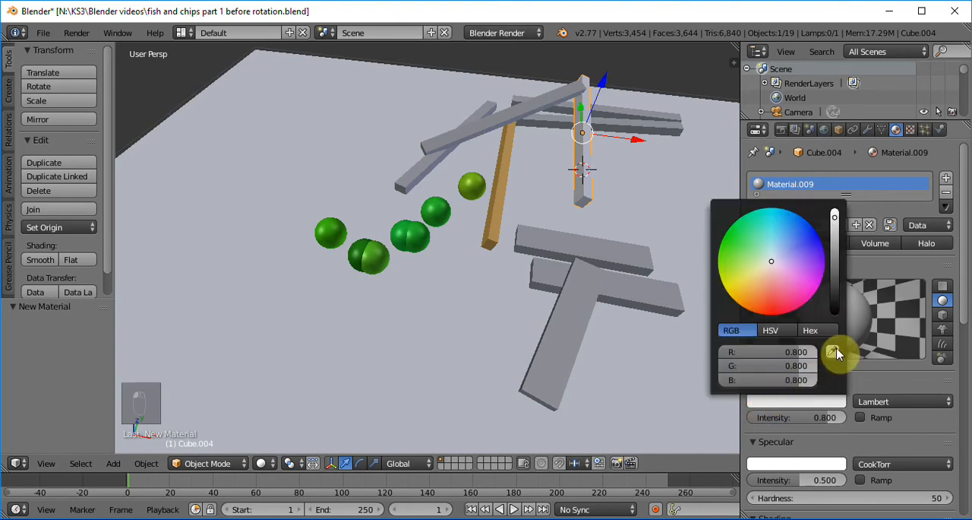
click(833, 353)
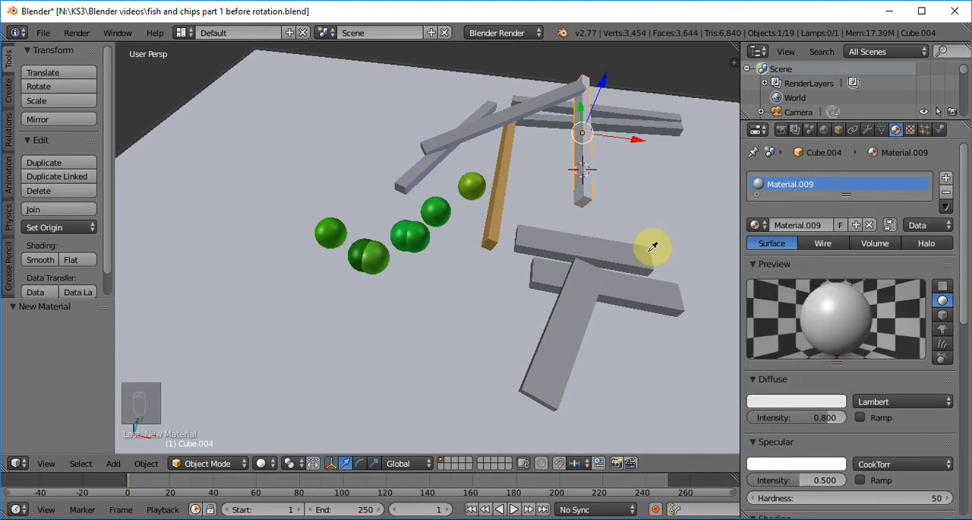
click(503, 190)
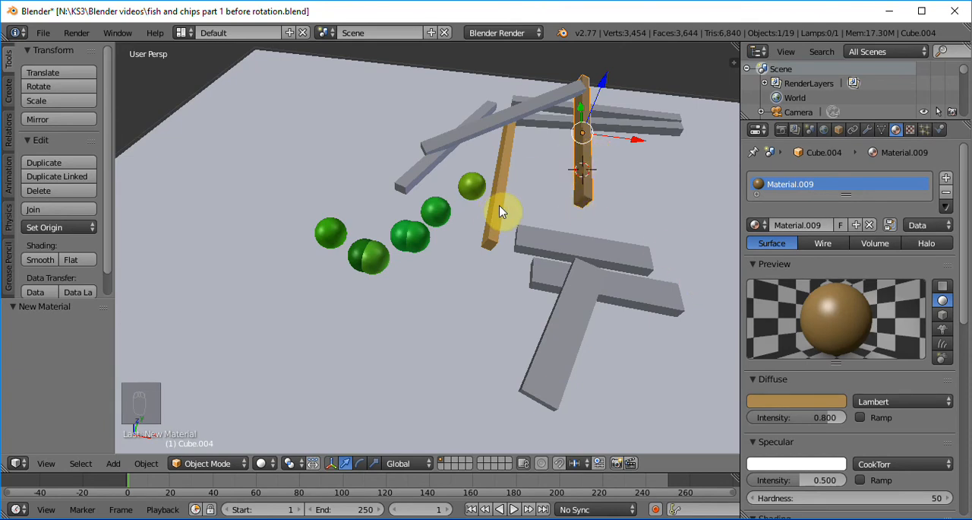
click(800, 399)
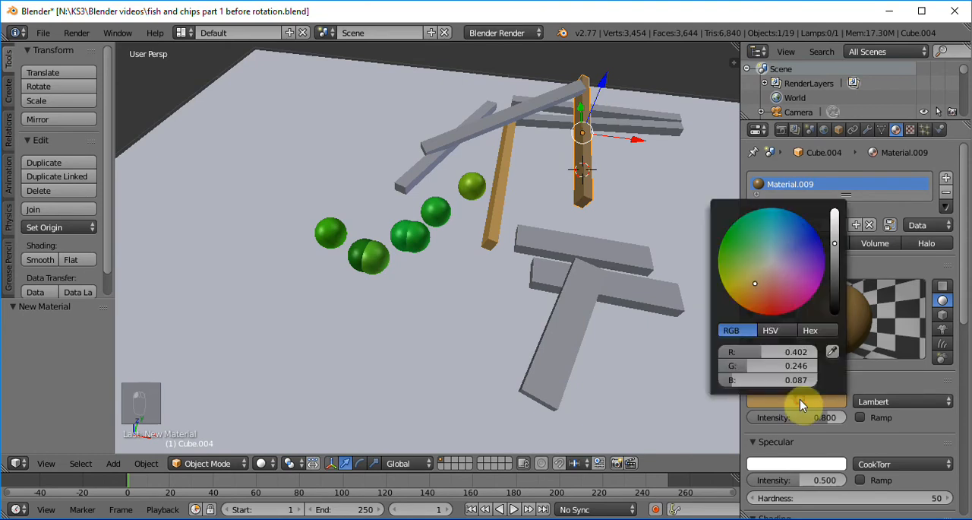
click(831, 351)
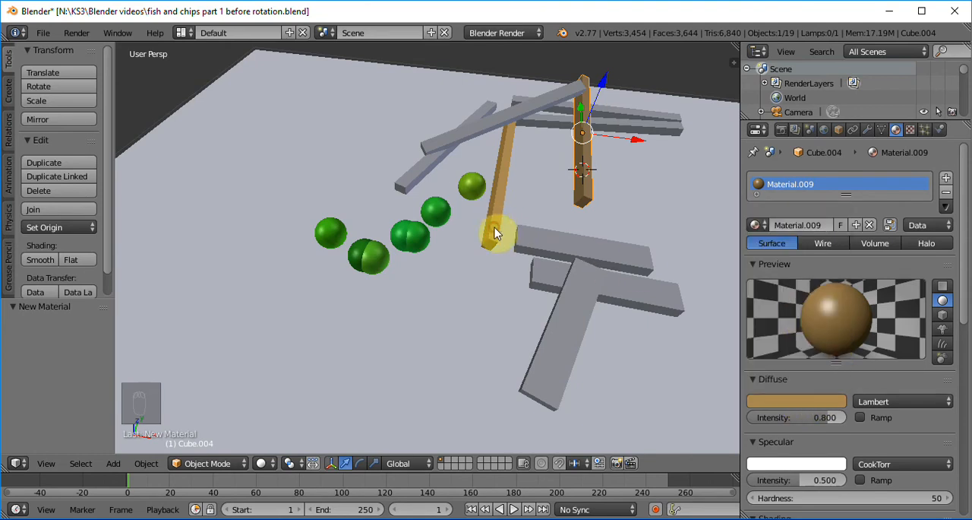
click(501, 222)
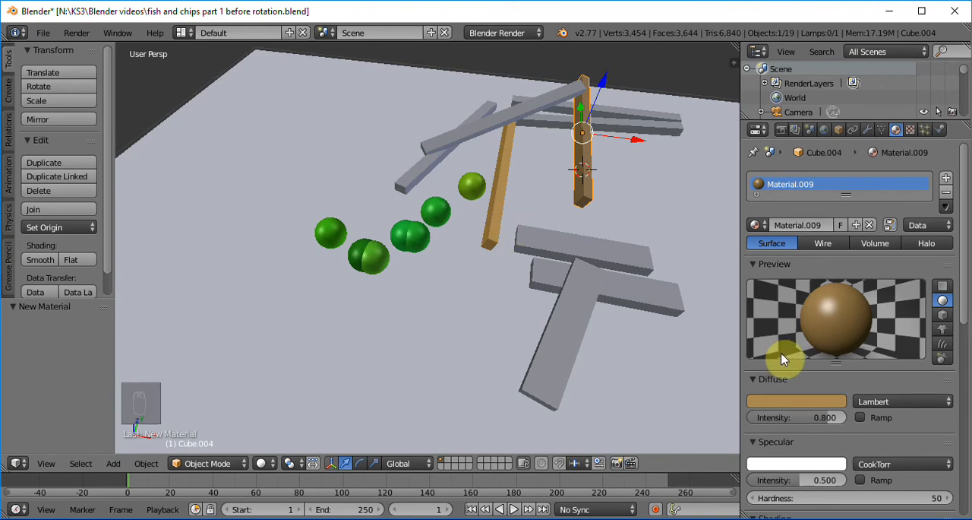
Give the front bar of the nearly parallel pair at the back a new material with its diffuse colour sampled from the golden bar.
right_click(544, 125)
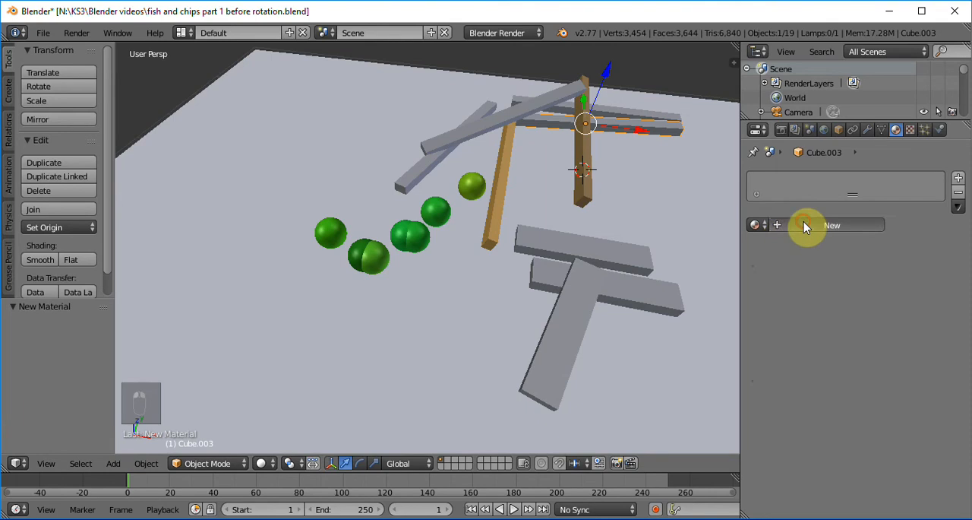
click(806, 226)
click(797, 401)
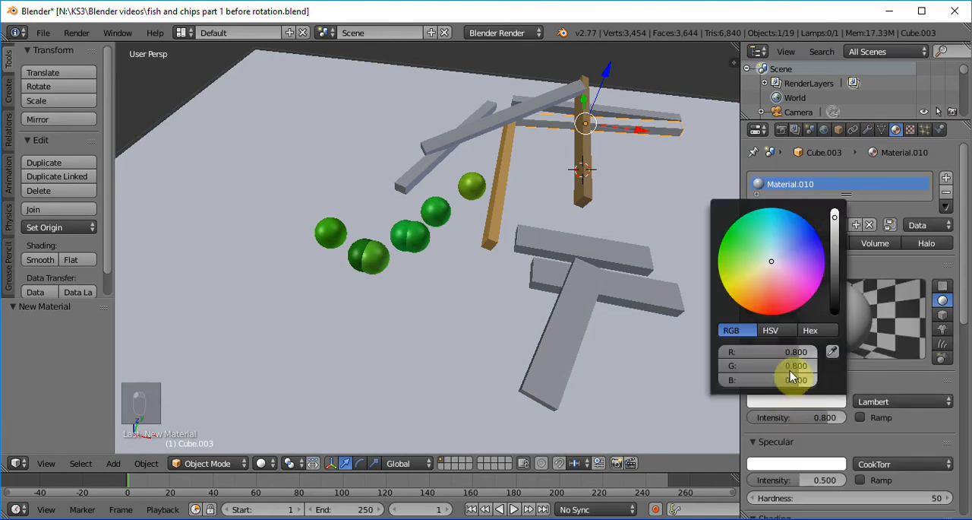
click(833, 351)
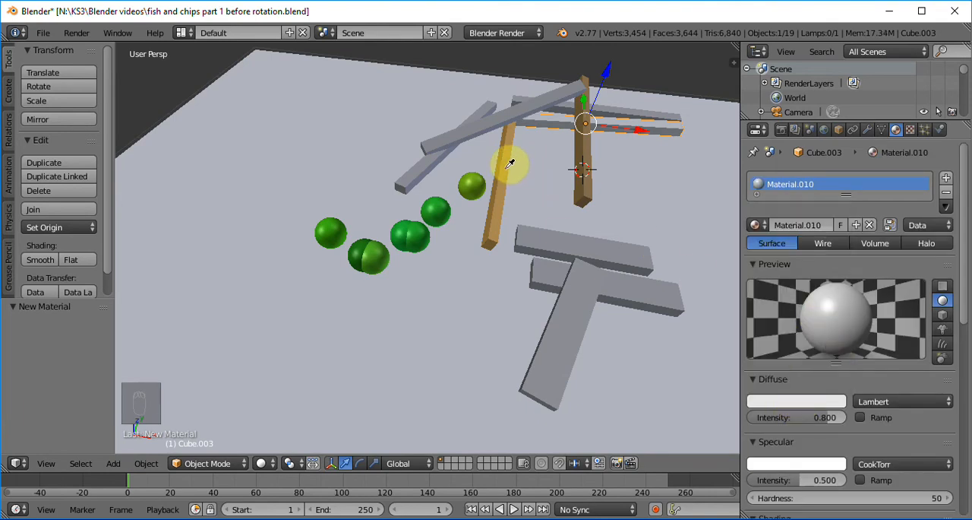
click(505, 170)
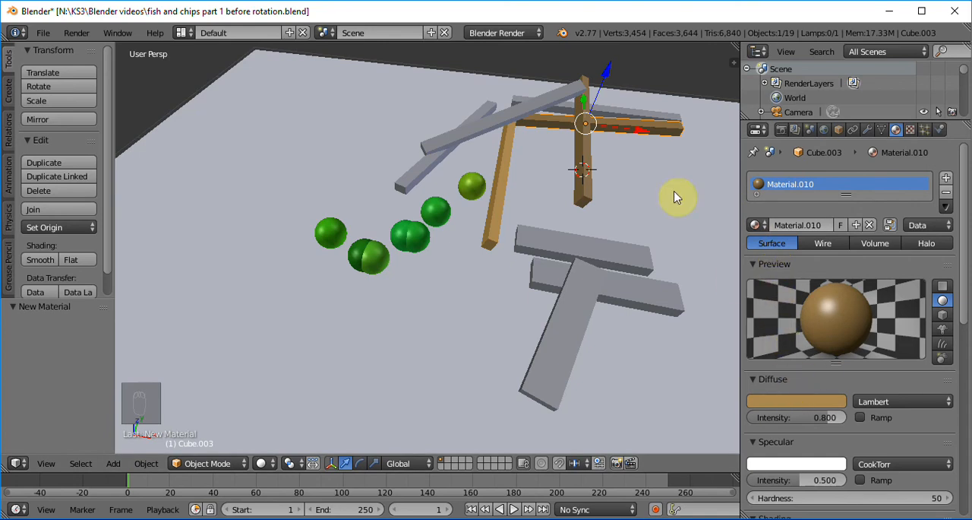
Give the rearmost bar a new material and try to sample the golden bar's colour for its diffuse colour.
right_click(617, 116)
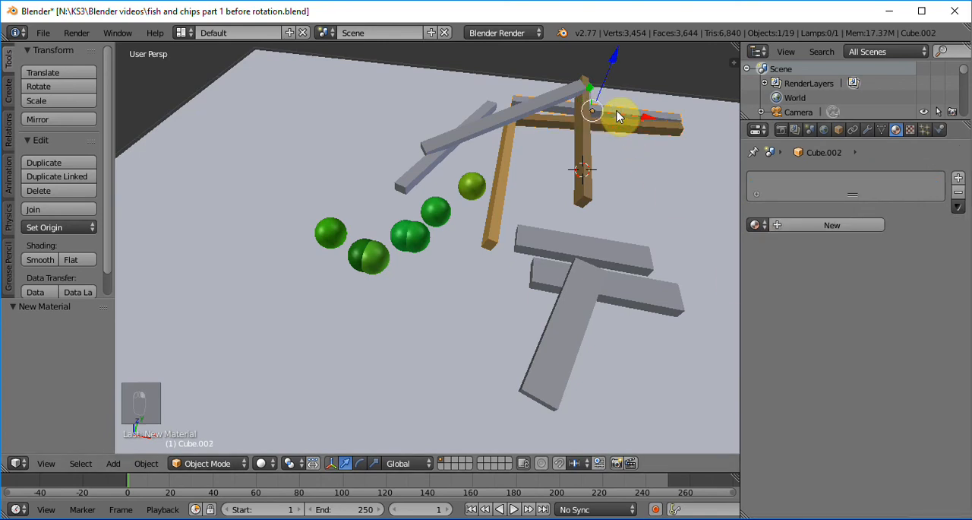
click(797, 223)
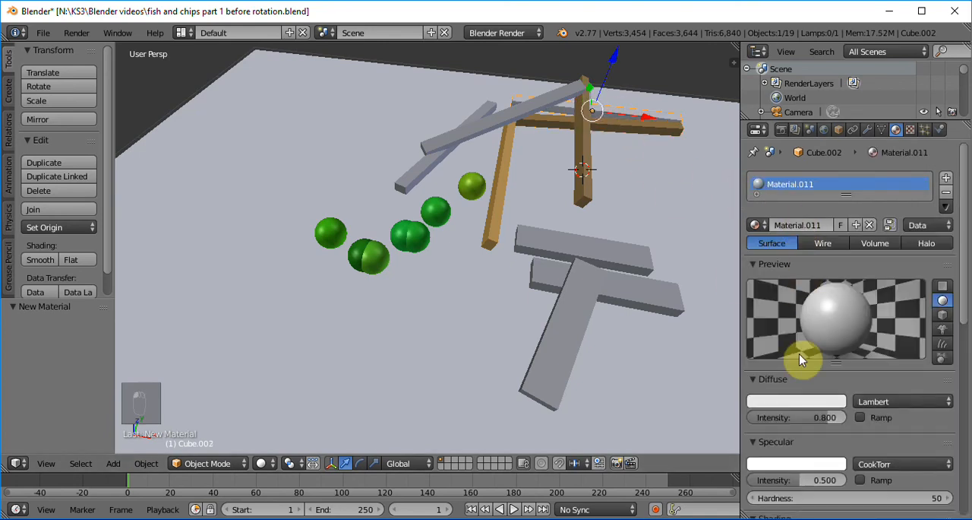
click(797, 401)
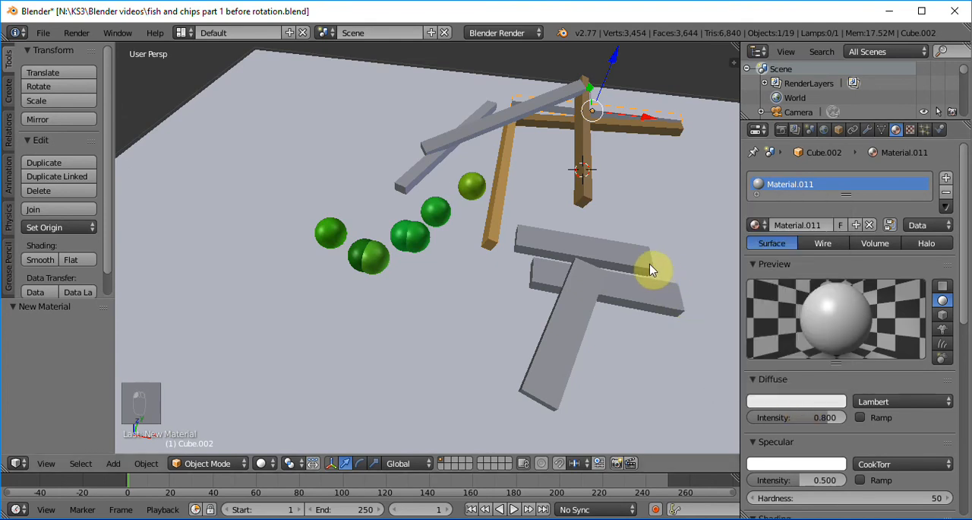
click(787, 402)
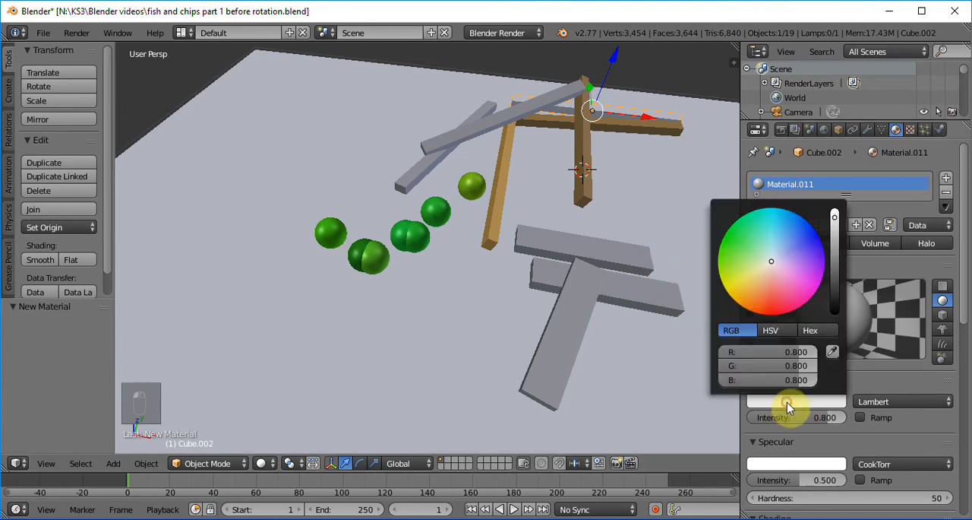
click(837, 348)
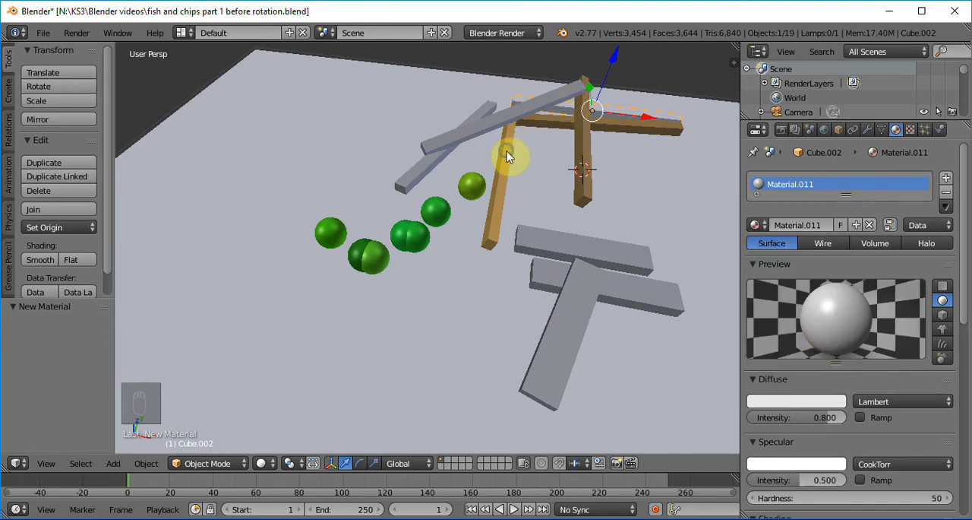
click(489, 126)
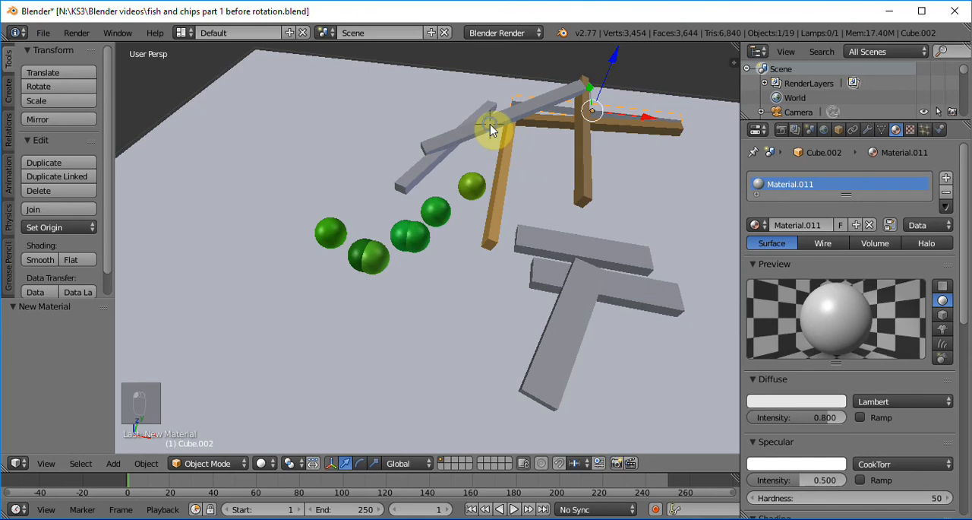
Give the long diagonal bar lying across the top of the pile a new material with its diffuse colour sampled from the golden bar.
right_click(490, 131)
click(794, 229)
click(770, 403)
click(818, 324)
click(500, 216)
Give the grey bar crossing beneath the long diagonal one a new material with its diffuse colour sampled from the golden bar.
right_click(411, 175)
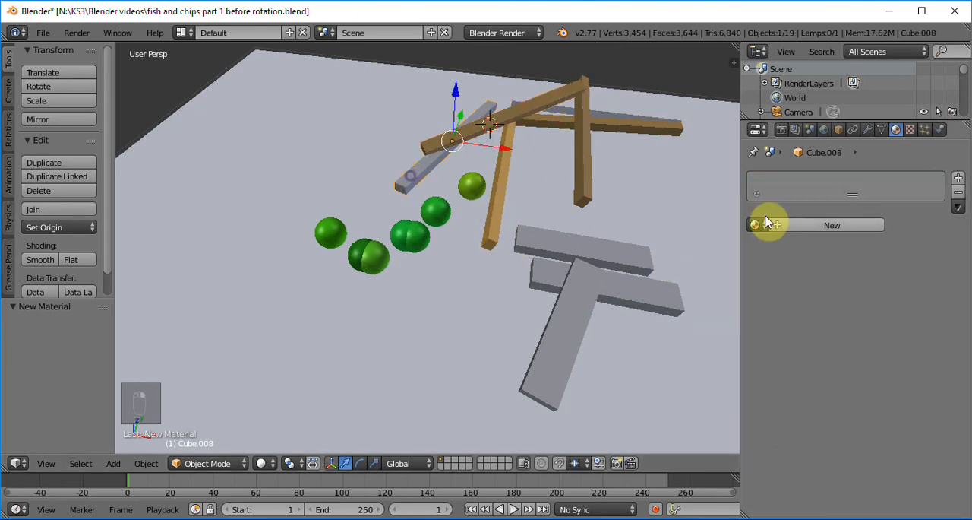
click(805, 225)
click(798, 403)
click(831, 354)
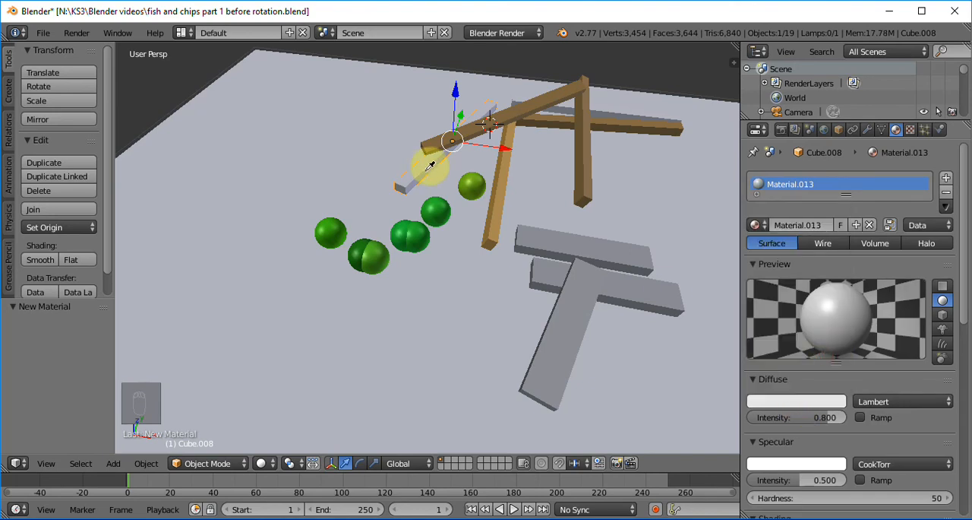
click(421, 178)
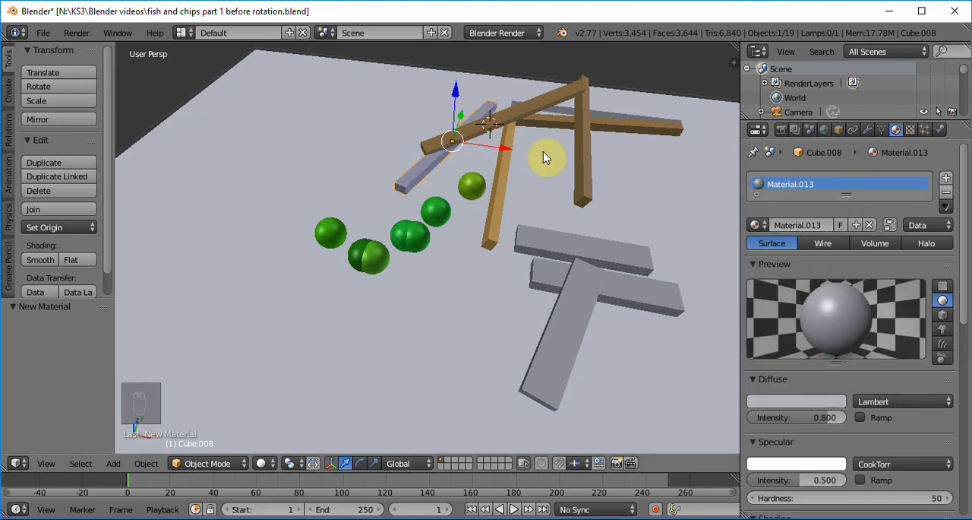
click(797, 401)
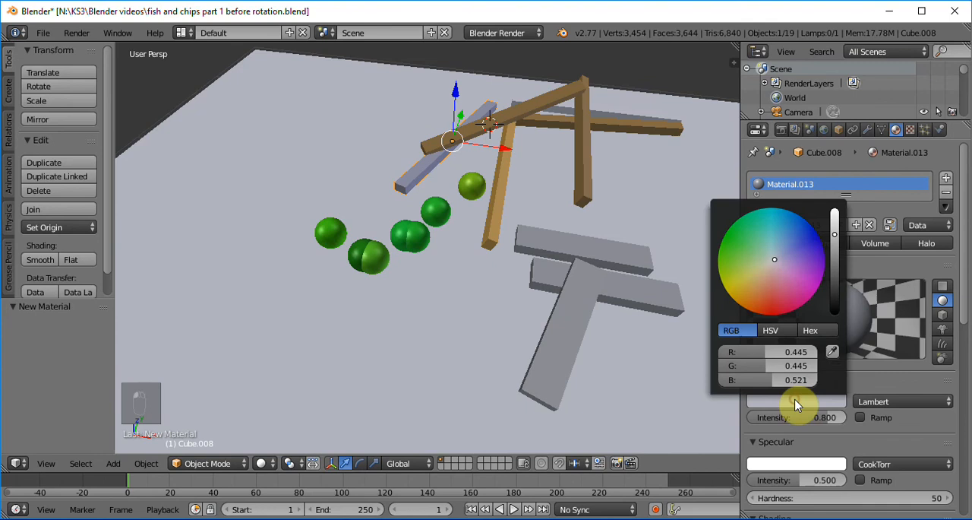
click(831, 351)
click(500, 194)
Set the diffuse colour of the remaining white bar at the outer end of the golden pile by sampling the golden bar.
middle_drag(624, 199, 122, 199)
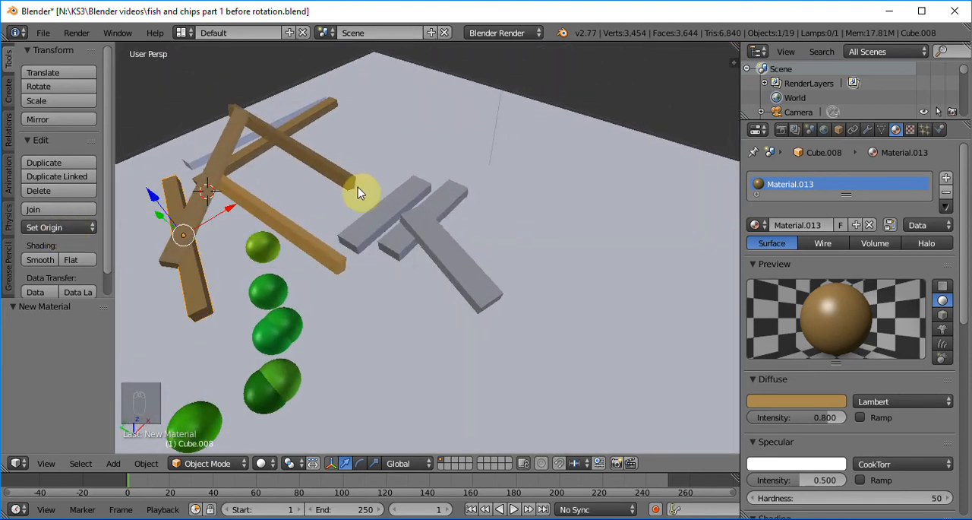
middle_drag(347, 330, 622, 322)
middle_drag(385, 305, 383, 325)
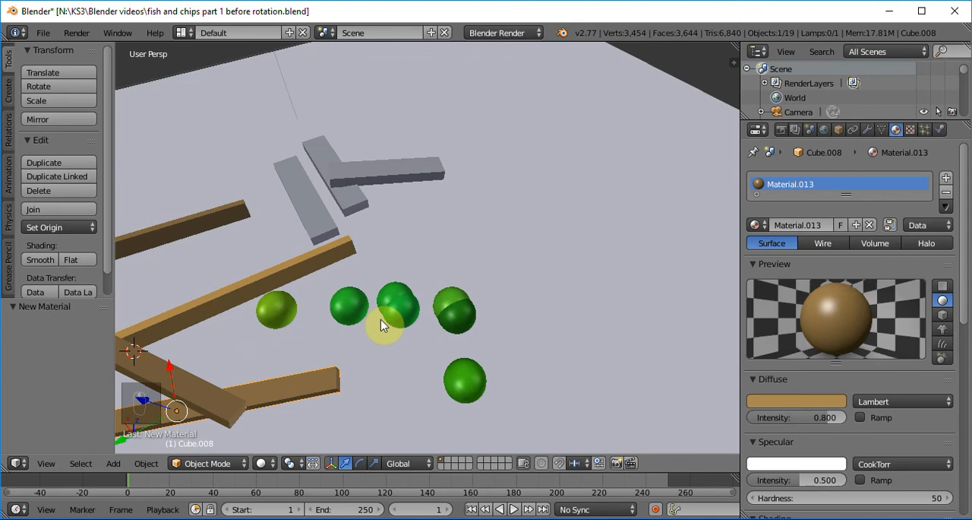
middle_drag(304, 307, 734, 217)
middle_drag(558, 280, 662, 260)
right_click(320, 307)
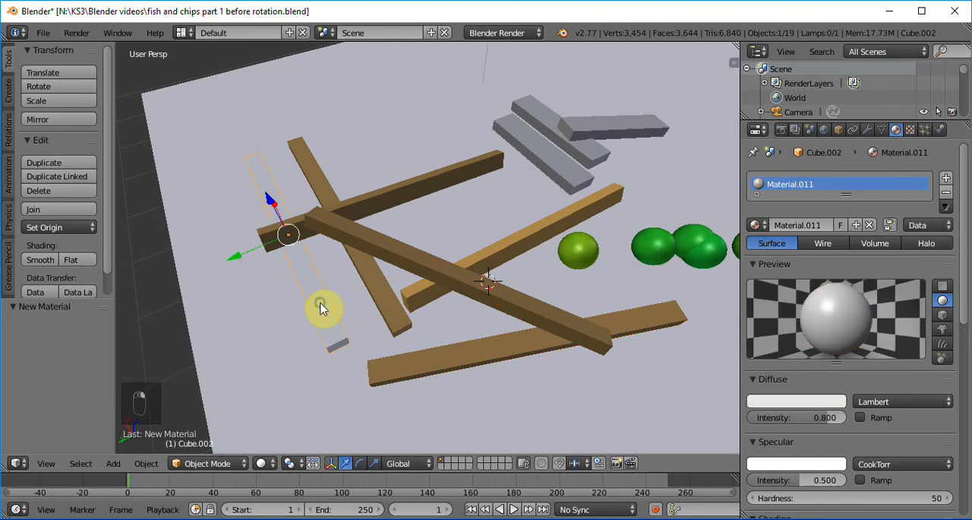
click(803, 403)
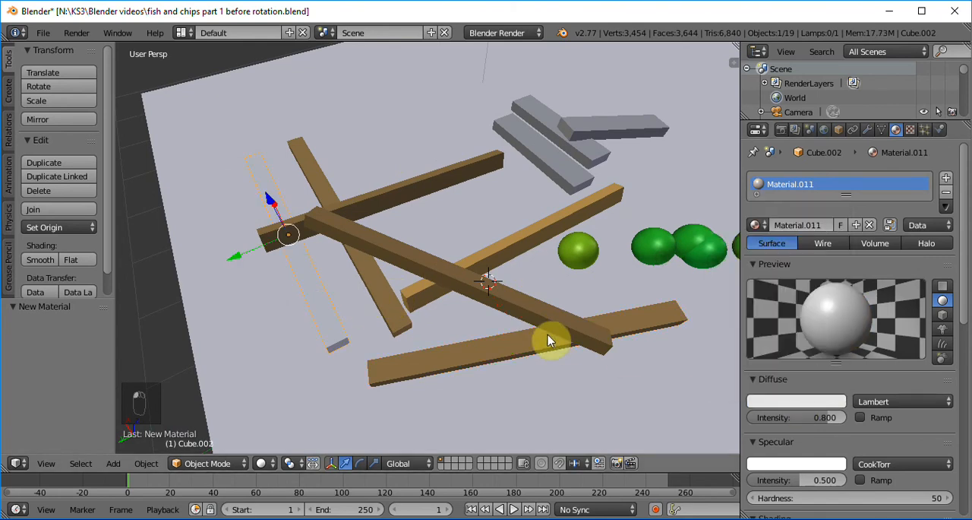
click(807, 402)
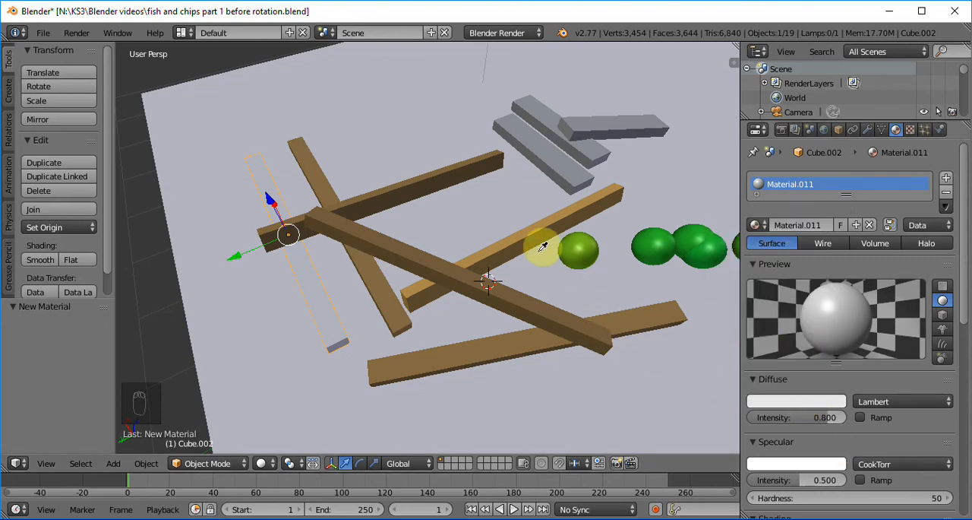
click(518, 237)
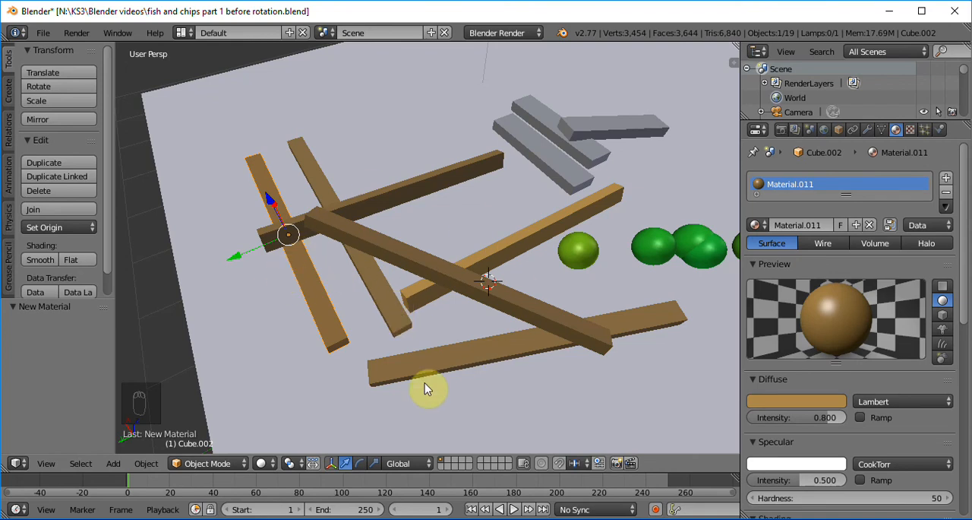
Give the grey bar of the separate three-bar group that lies nearest the golden pile a new material with a pale yellow diffuse colour.
right_click(563, 165)
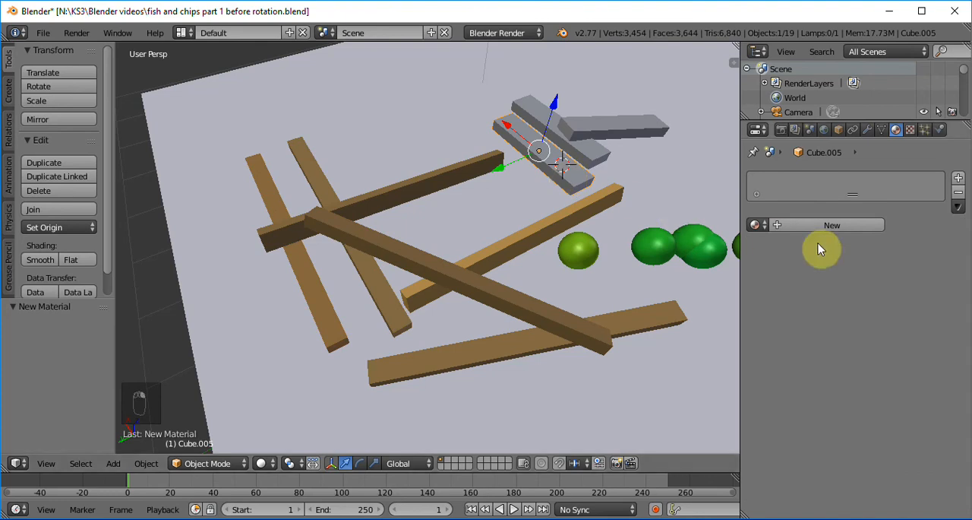
click(799, 222)
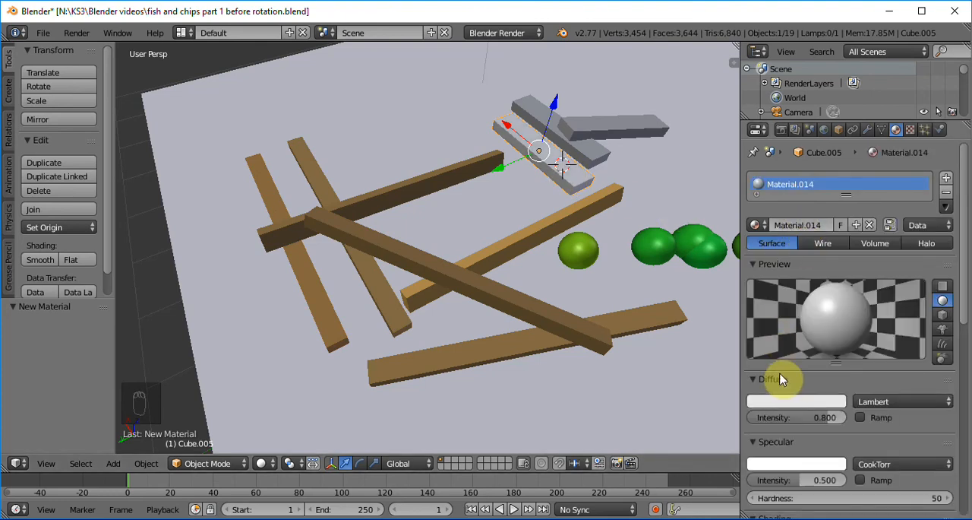
click(813, 402)
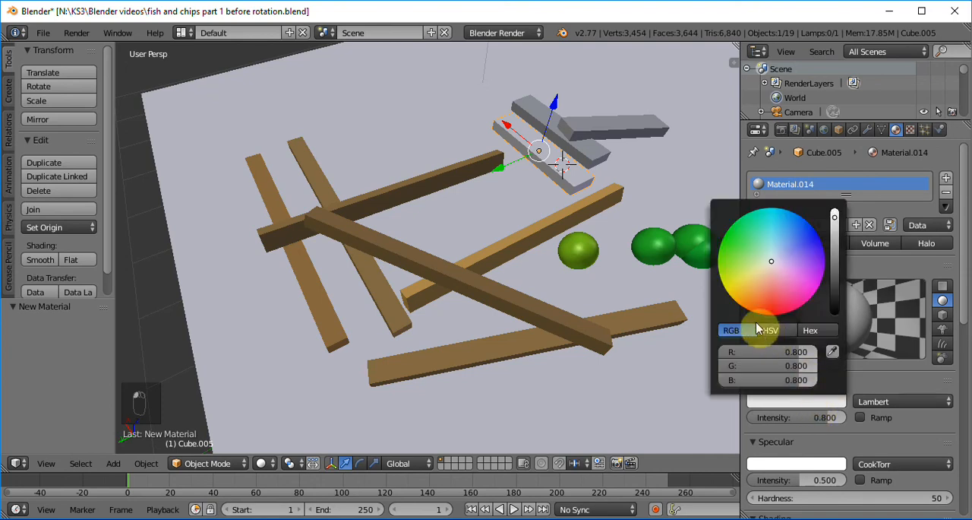
click(743, 282)
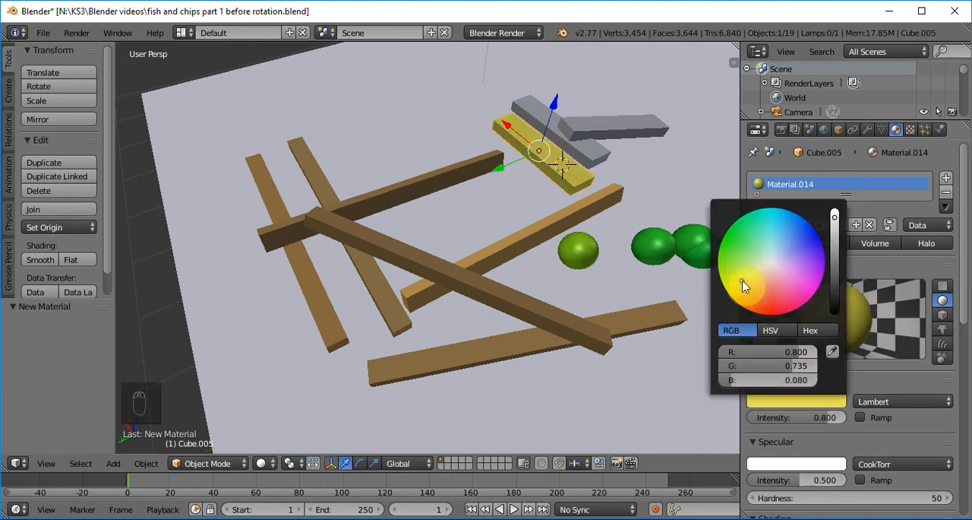
click(752, 285)
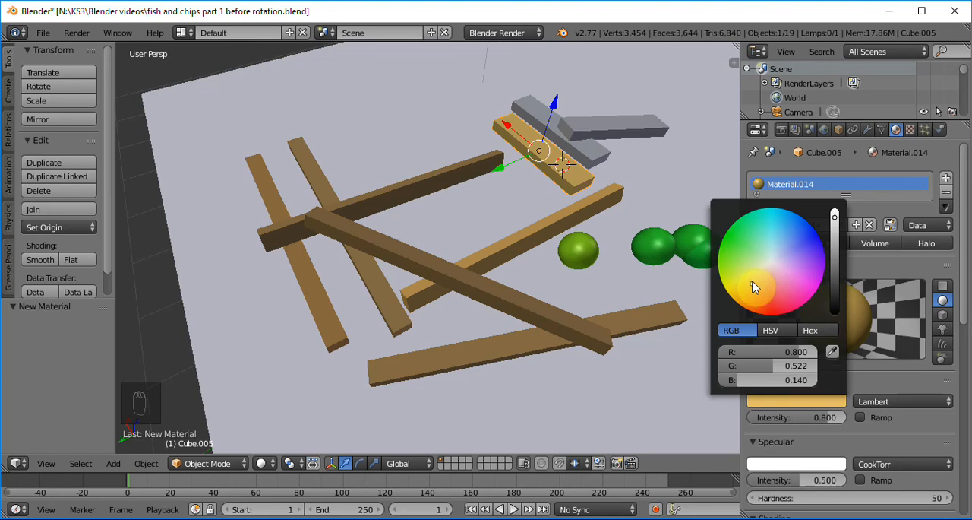
click(753, 278)
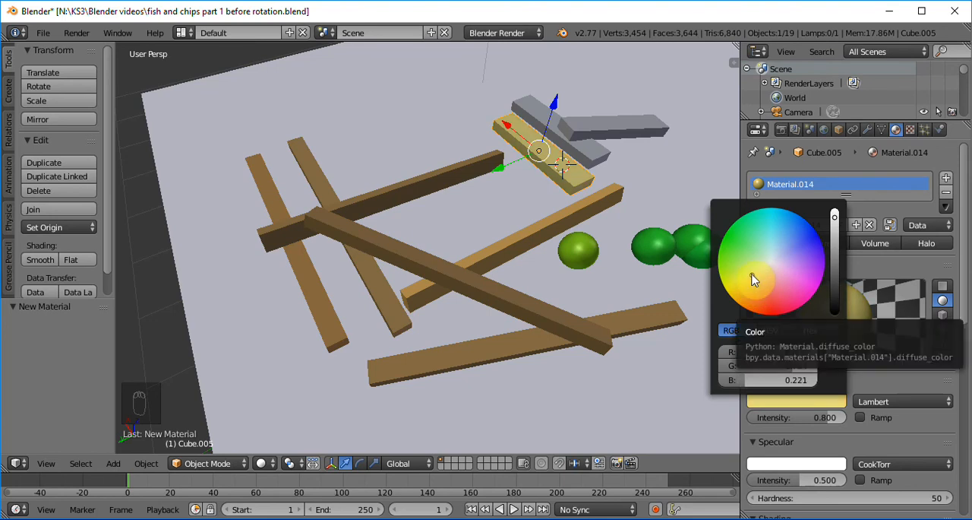
Give the grey bar parallel to the pale yellow one a new material with its diffuse colour sampled from that yellow bar.
right_click(591, 160)
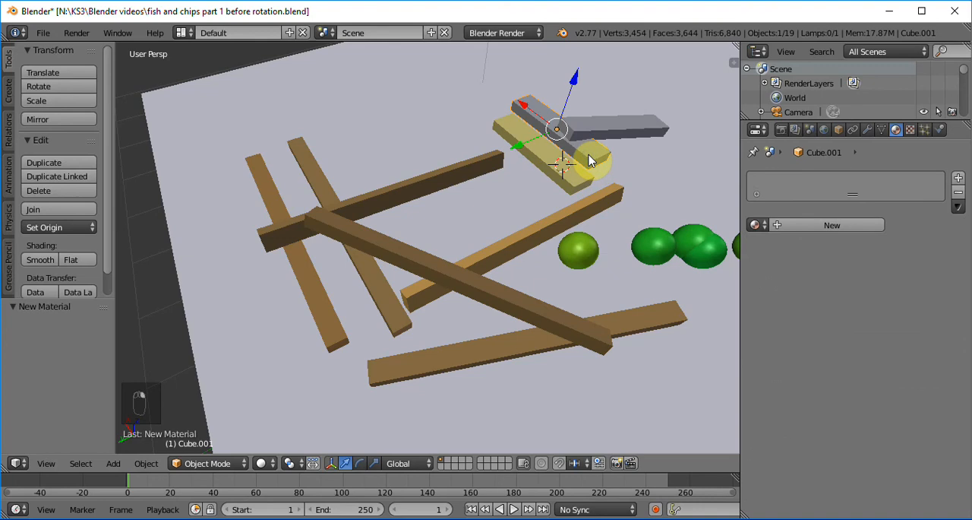
click(803, 226)
click(782, 400)
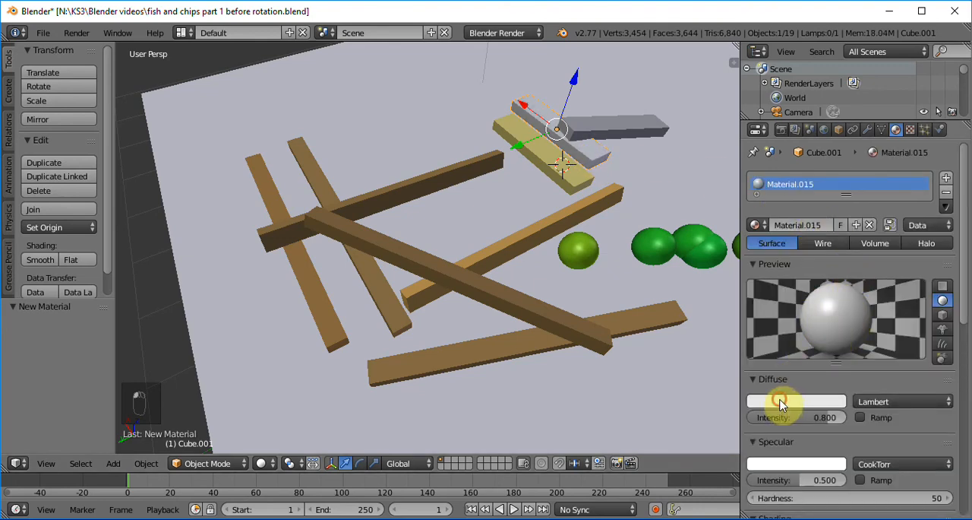
click(833, 349)
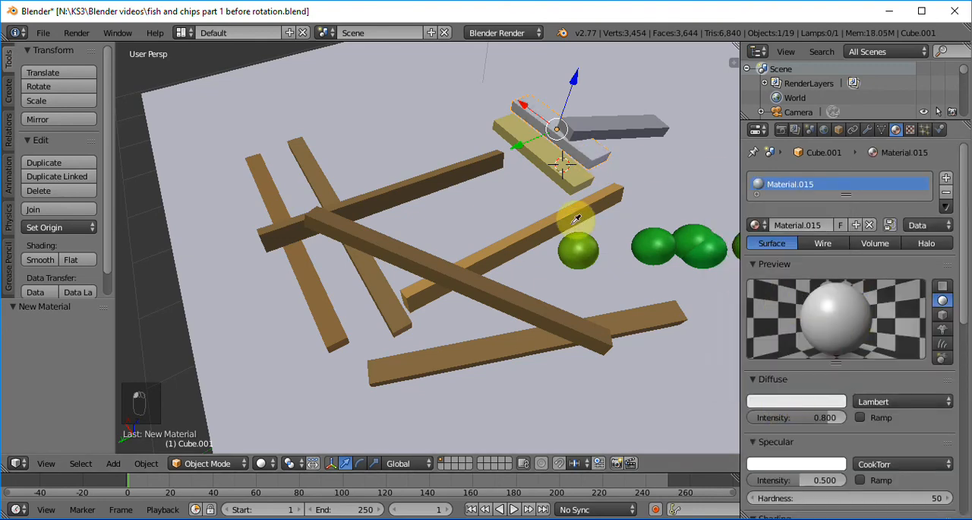
click(552, 158)
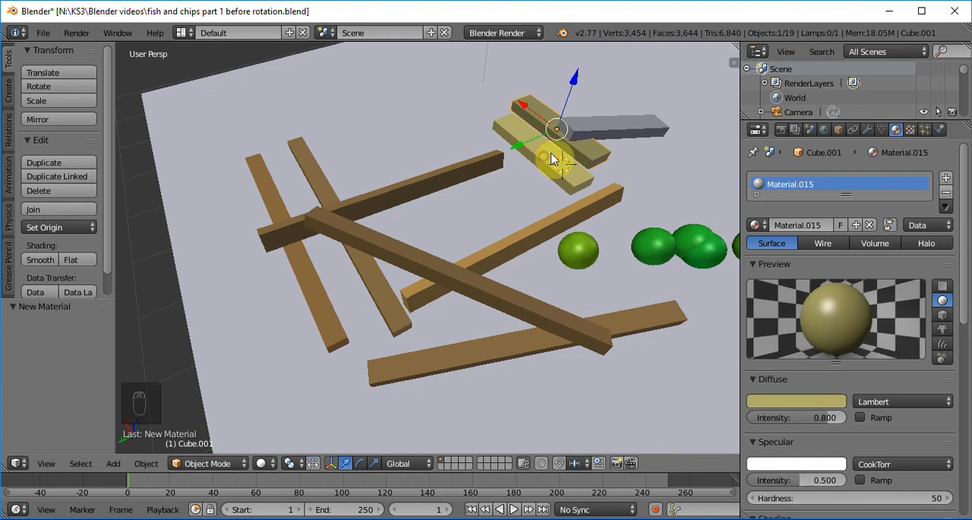
Give the last grey bar, resting across its neighbour, a new material with its diffuse colour sampled from the pale yellow bar.
right_click(619, 136)
click(814, 225)
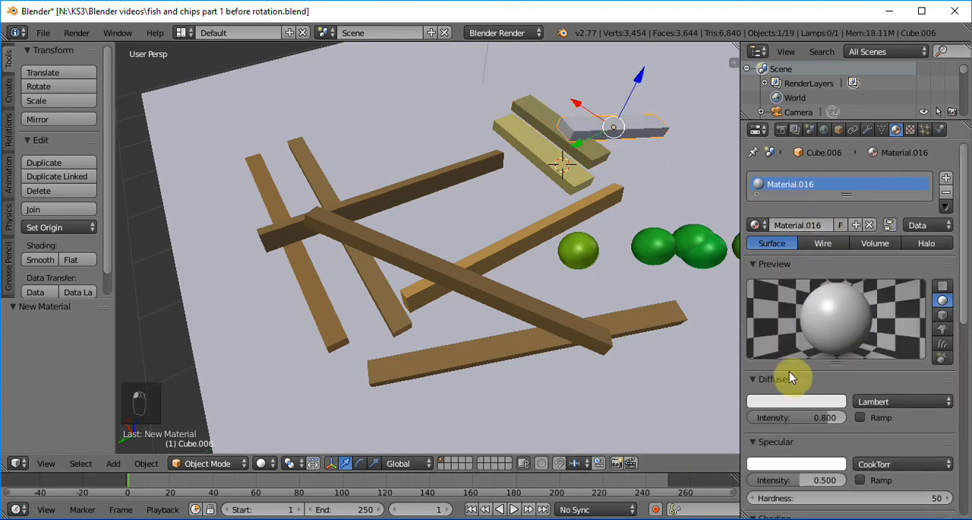
click(791, 399)
click(834, 351)
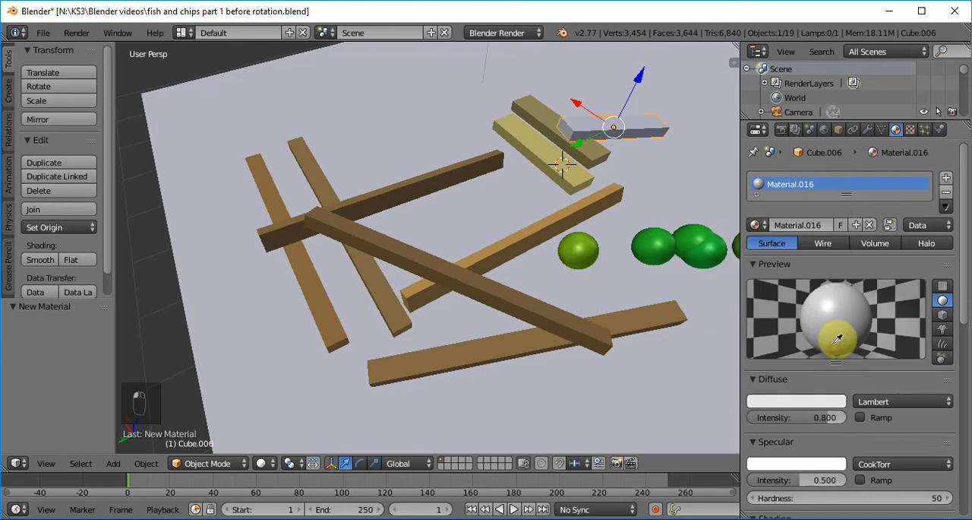
click(554, 156)
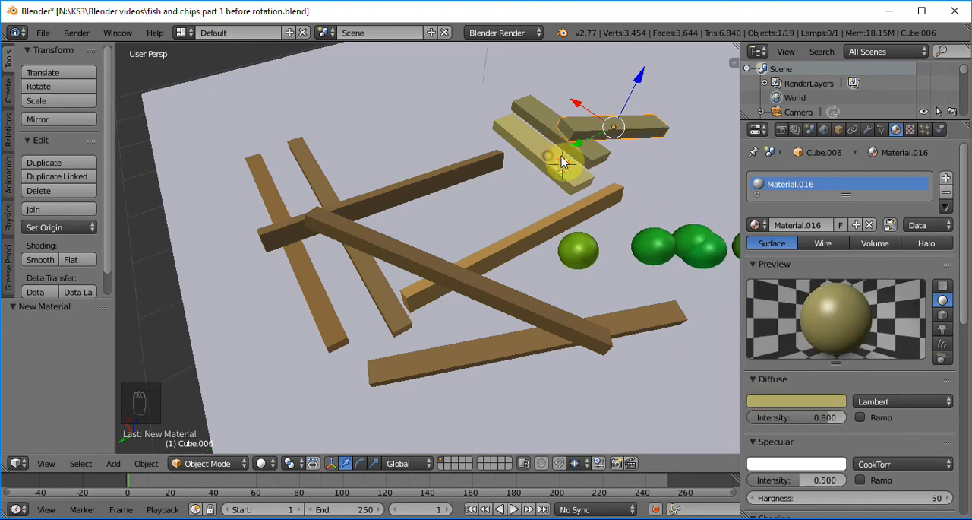
Select the large white base slab beneath the bars and peas.
middle_drag(663, 212, 633, 225)
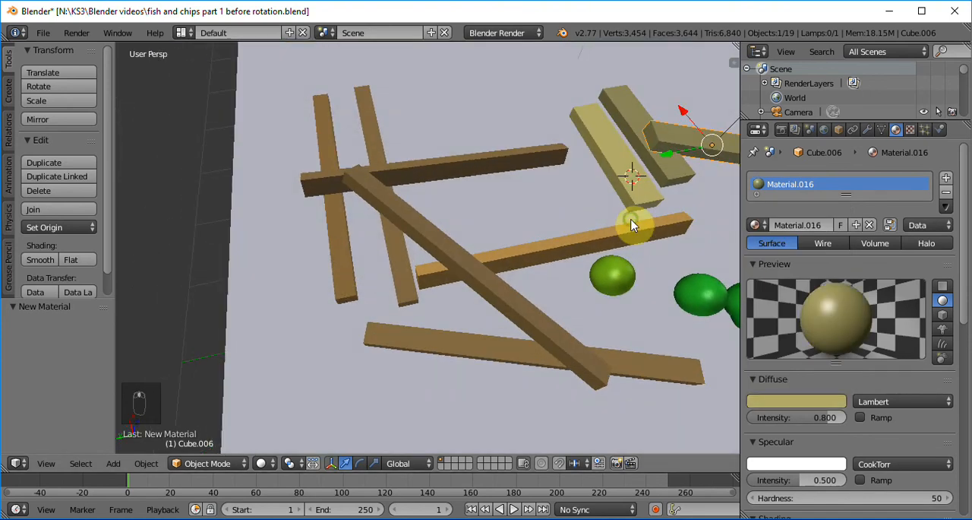
key(KP_Subtract)
key(KP_Subtract)
key(KP_Subtract)
key(KP_Subtract)
key(KP_Subtract)
key(KP_Subtract)
key(KP_Subtract)
key(KP_Subtract)
key(KP_Subtract)
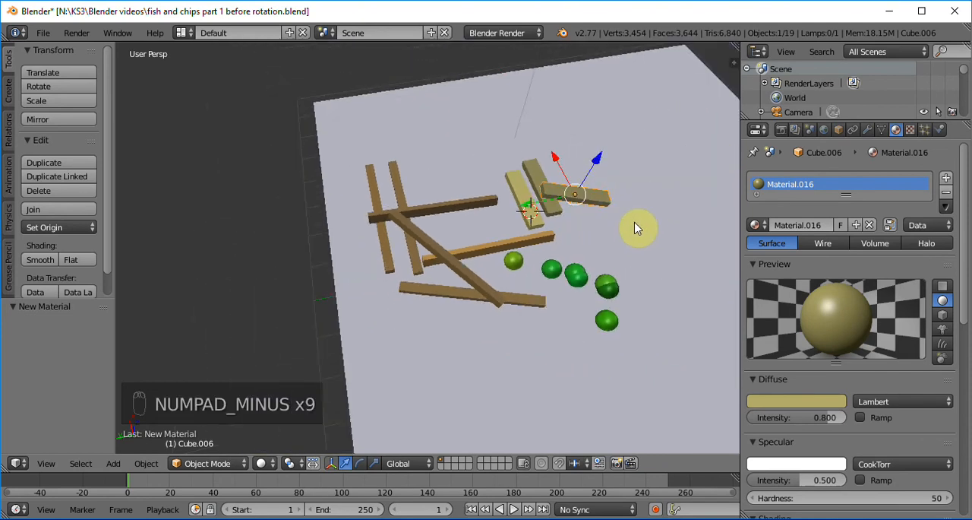
right_click(679, 256)
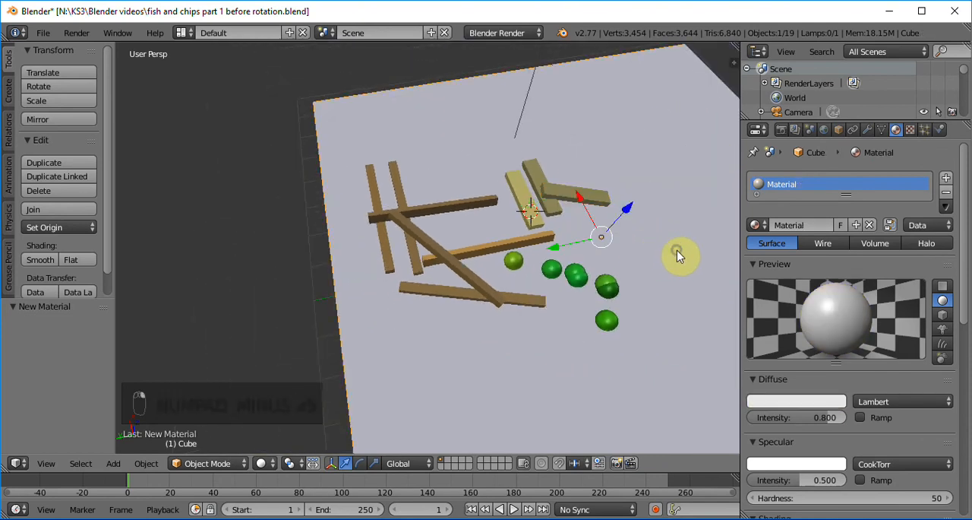